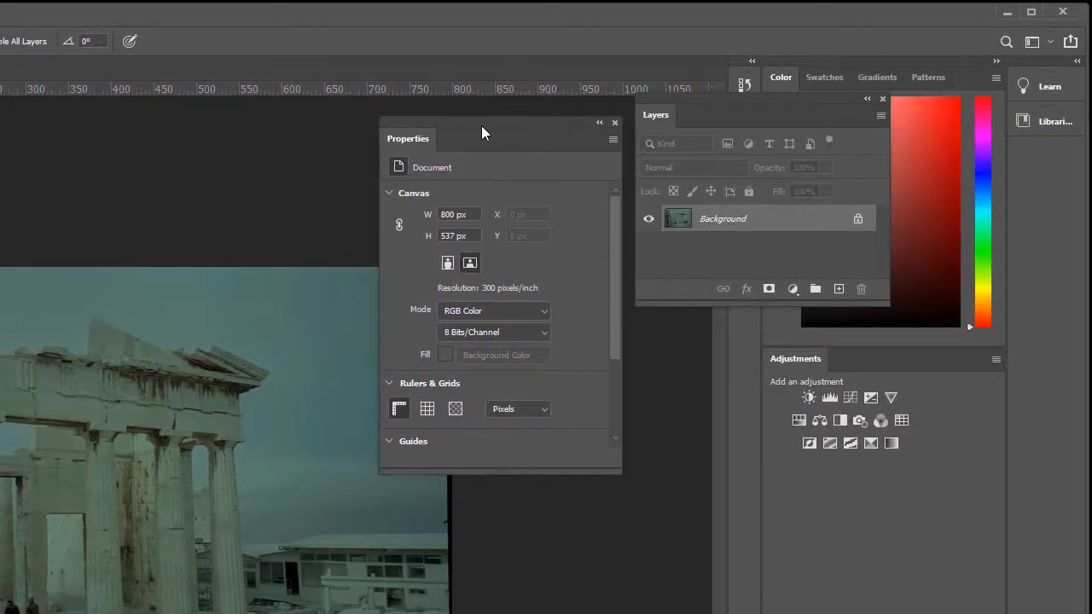
- Move the Properties panel clear of the layer stack and add a Levels adjustment layer above the Background
drag(1027, 125, 1091, 325)
drag(597, 326, 504, 359)
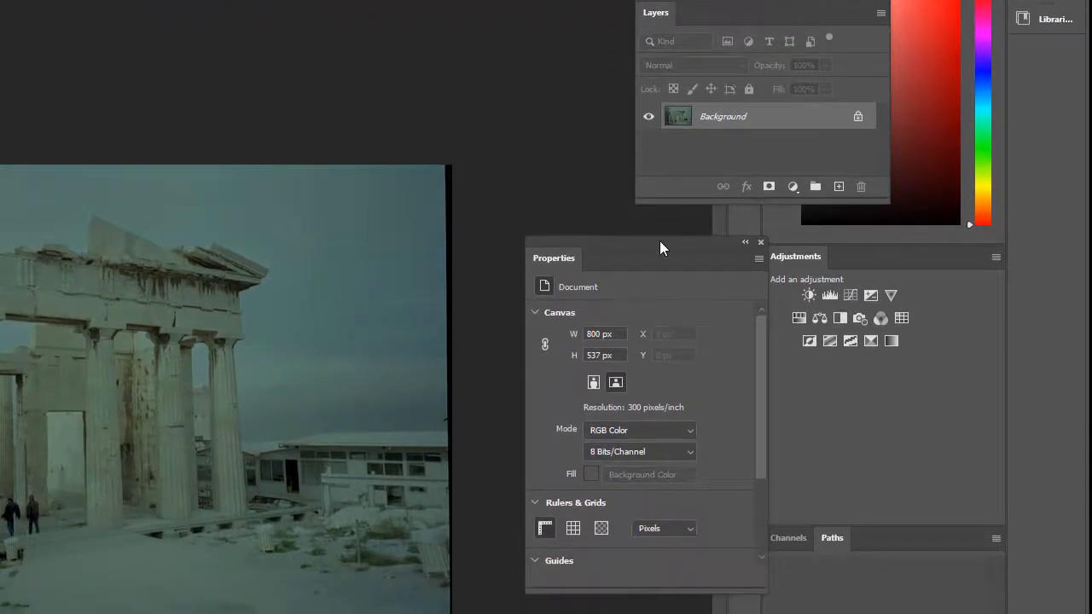
drag(659, 241, 631, 223)
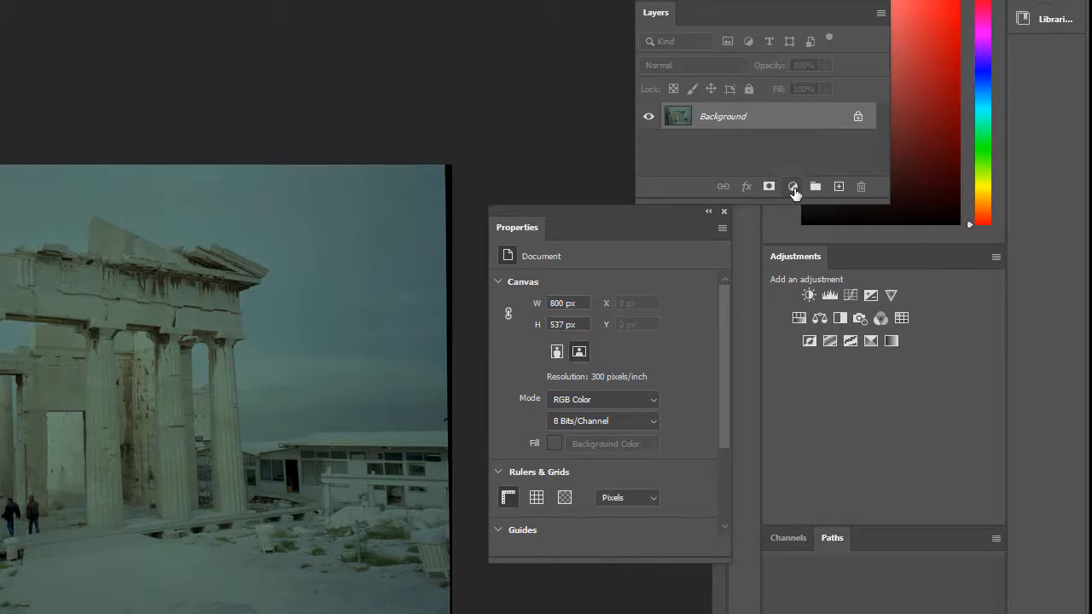
click(793, 187)
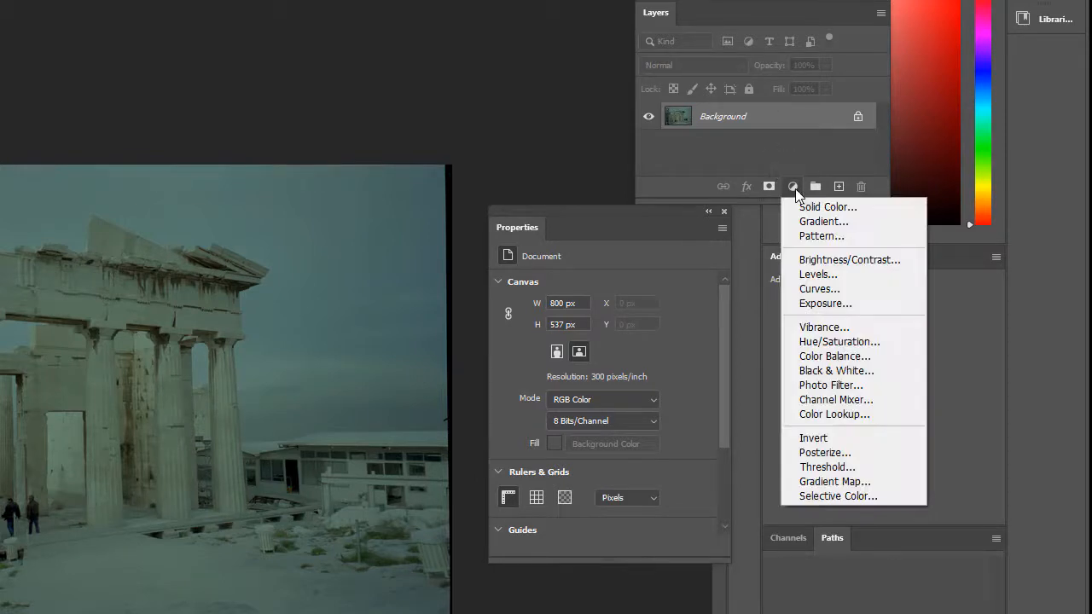
click(832, 280)
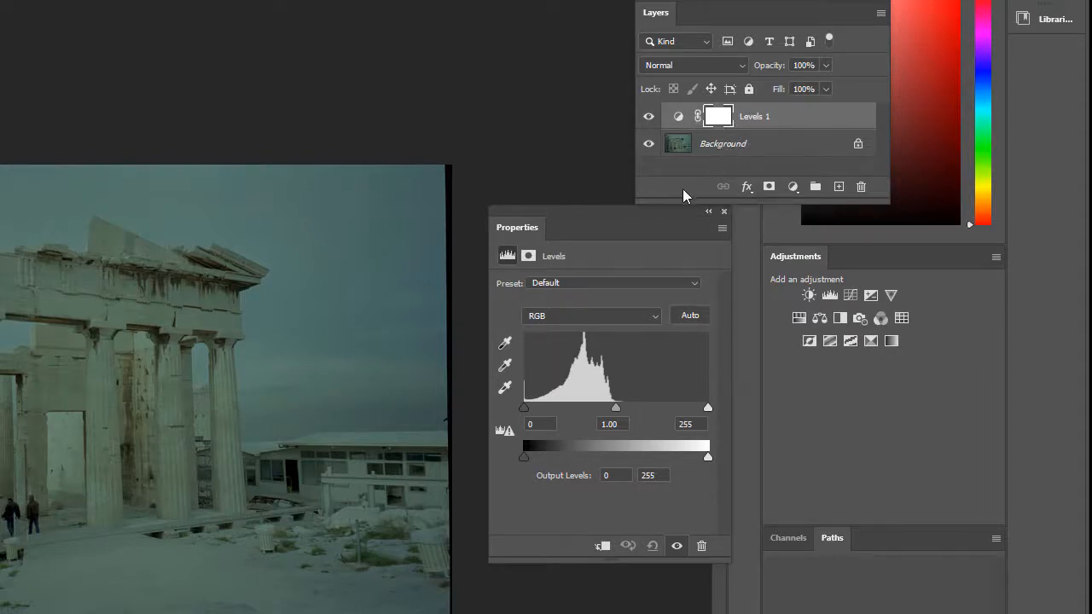
- Reposition the Properties panel so it partly overlaps the Layers panel, and widen it slightly
drag(597, 218, 591, 36)
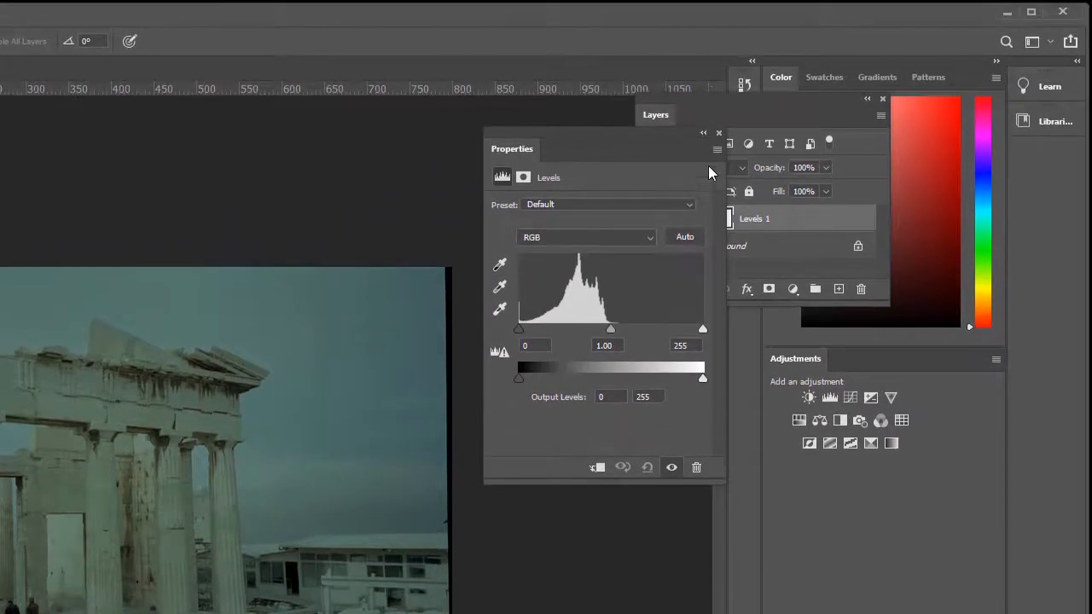
click(717, 150)
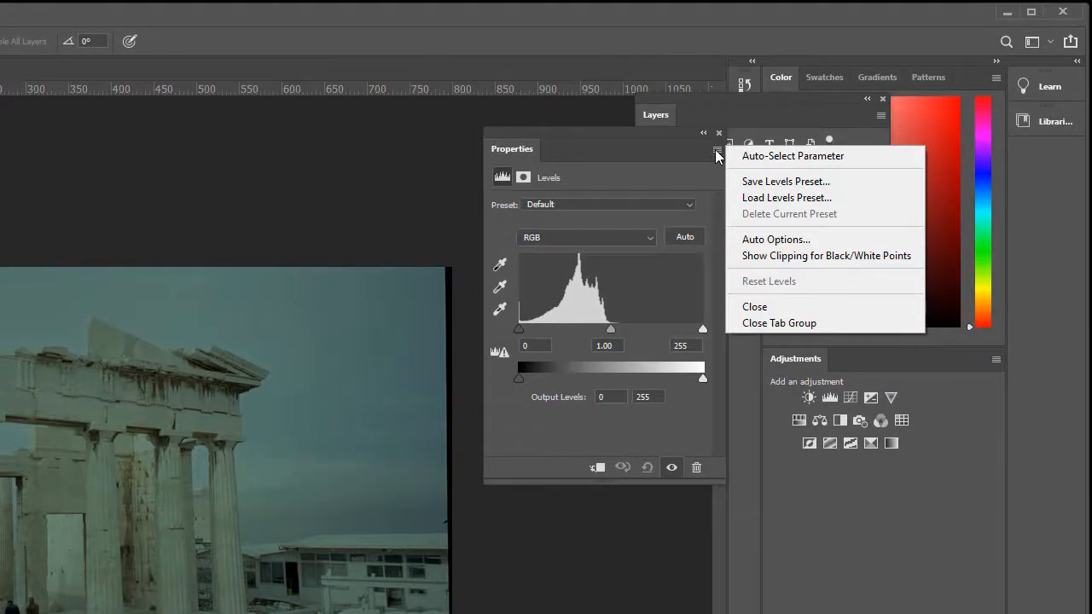
click(717, 152)
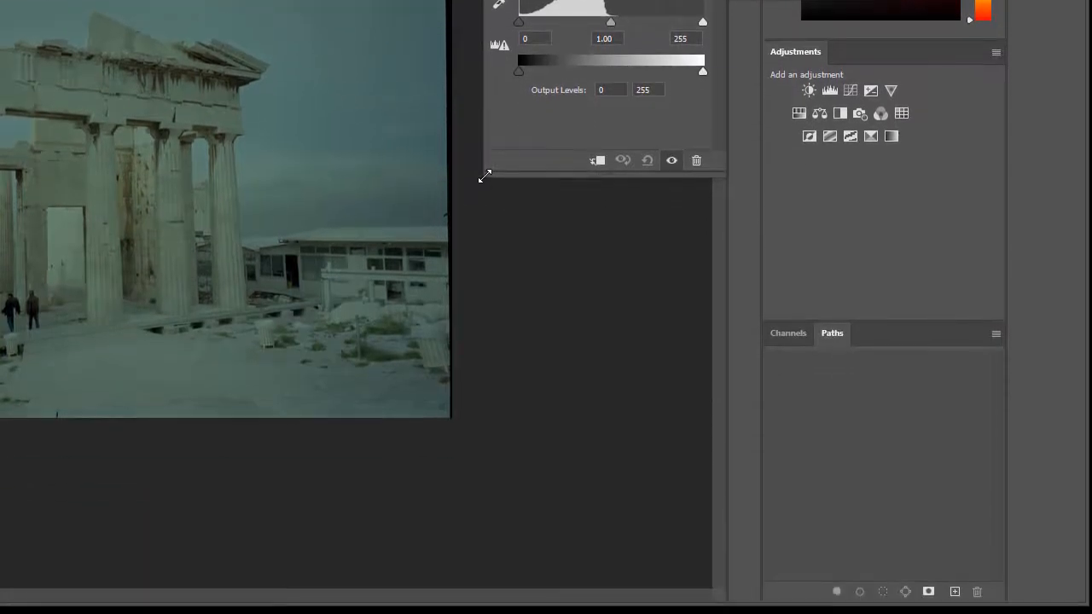
drag(484, 175, 467, 195)
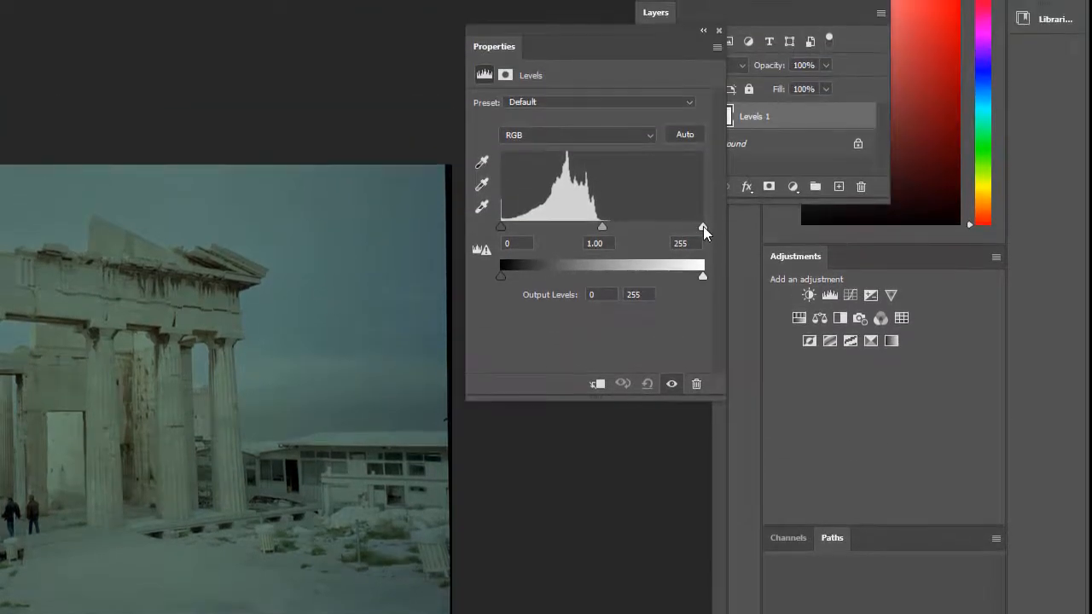
- Try an RGB white input level of 136 and black input levels of 100 and 131, restoring both to 255 and 0
drag(704, 225, 608, 226)
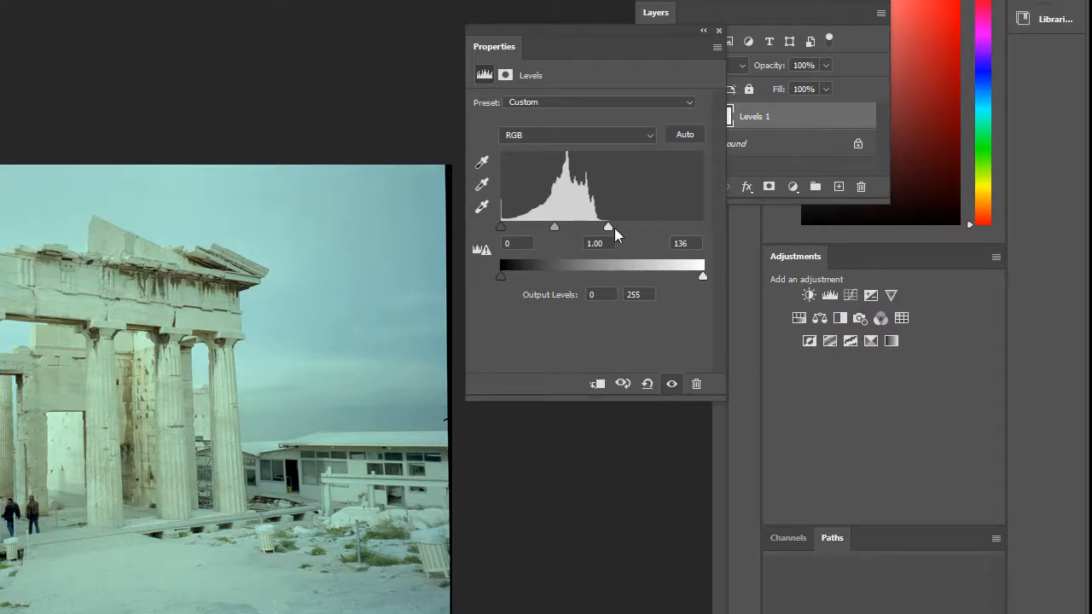
drag(610, 226, 717, 221)
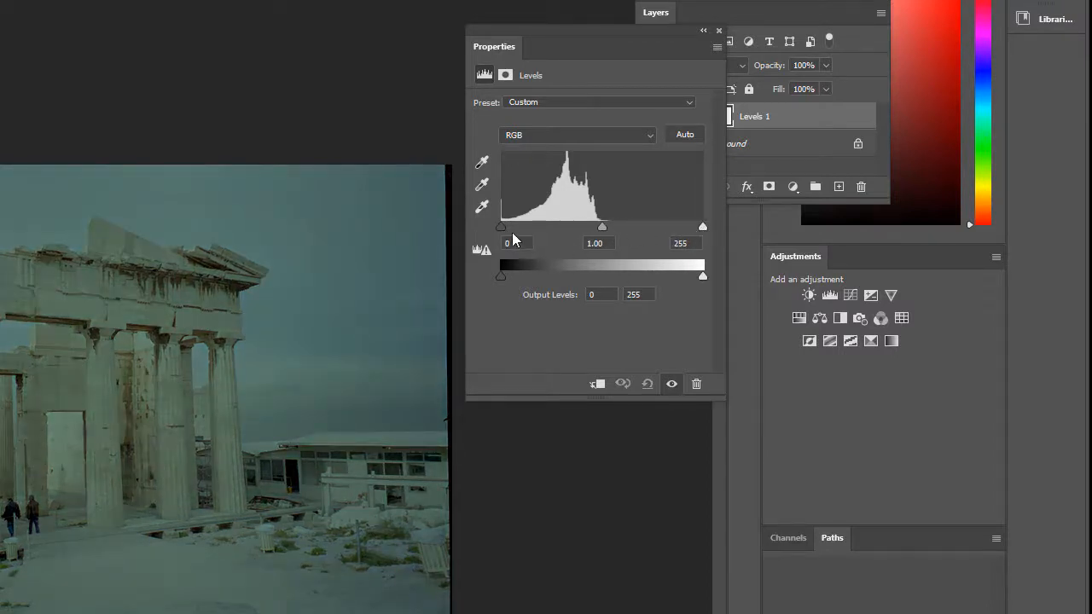
drag(501, 230, 580, 229)
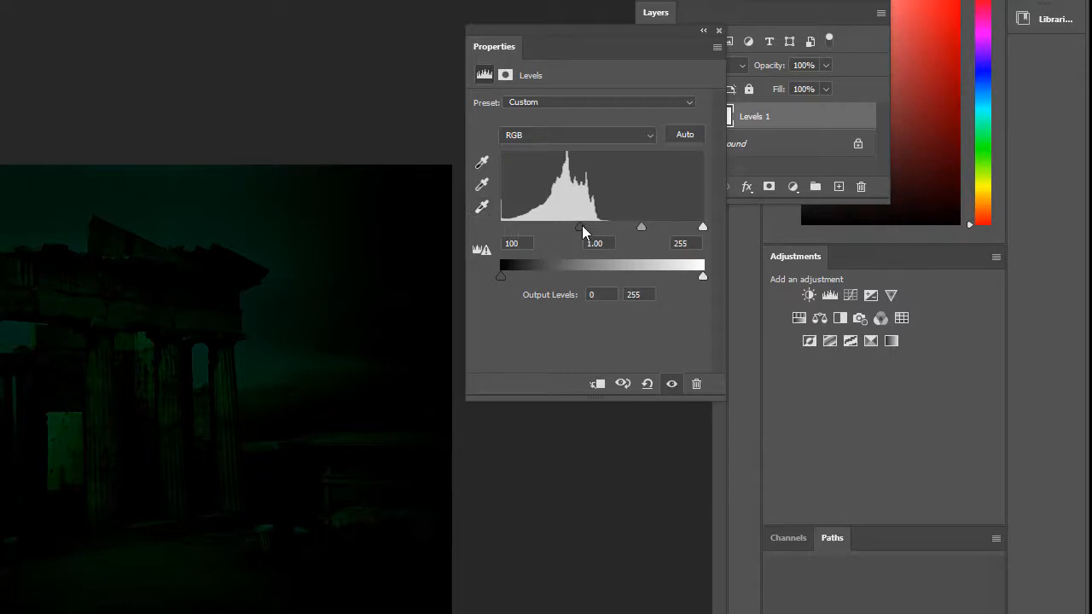
drag(582, 225, 614, 230)
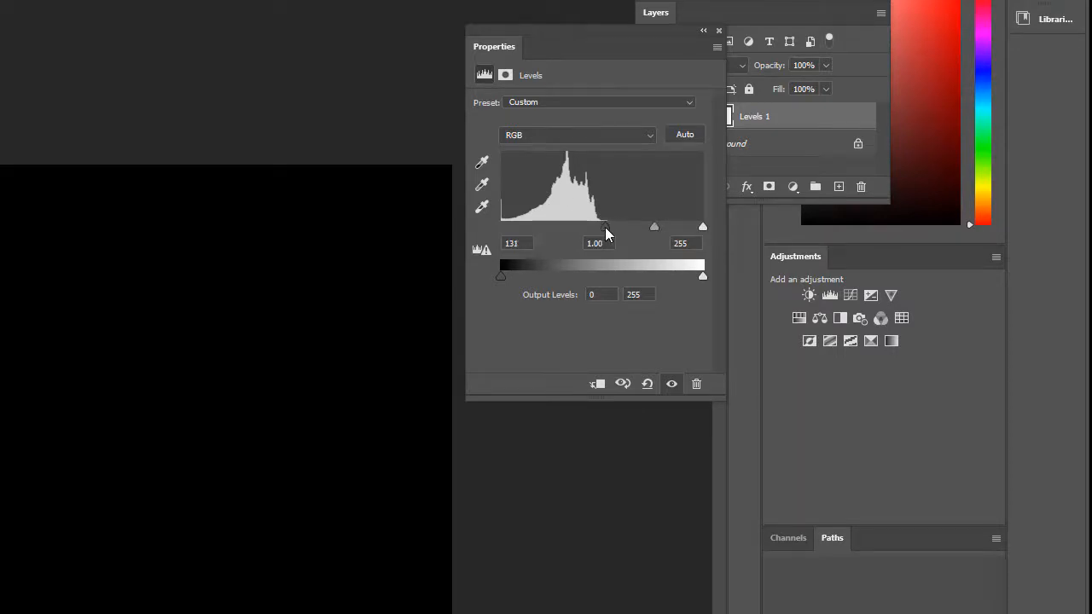
drag(606, 232, 500, 239)
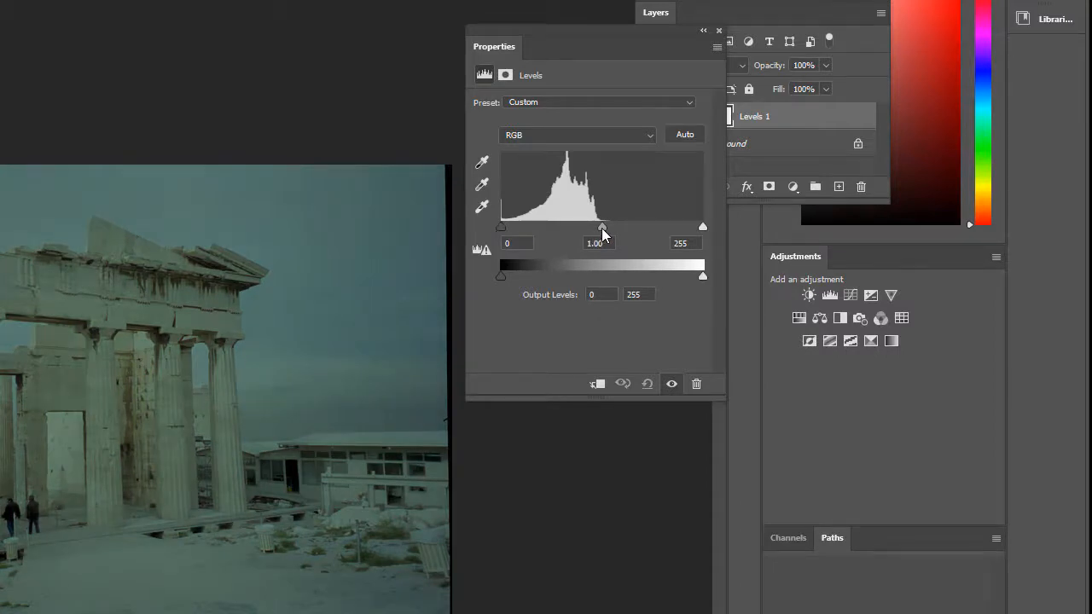
mouse_move(602, 230)
mouse_down()
mouse_move(573, 234)
mouse_move(653, 228)
mouse_move(550, 230)
mouse_move(624, 229)
mouse_move(600, 228)
mouse_up()
- Examine the Levels histograms of the Red, Green and Blue channels one by one and return to RGB
click(649, 141)
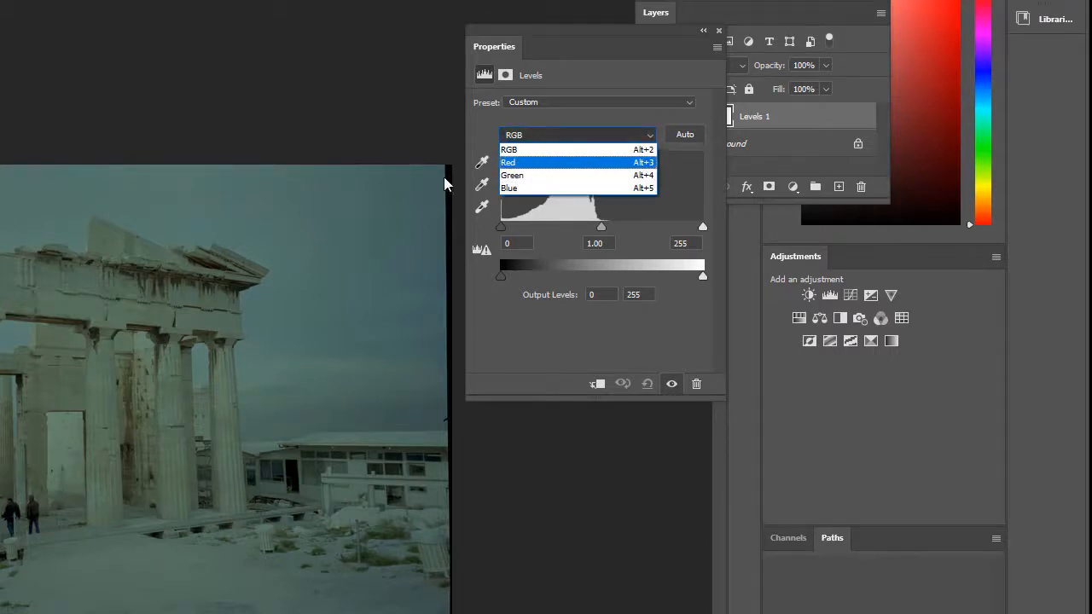
click(546, 163)
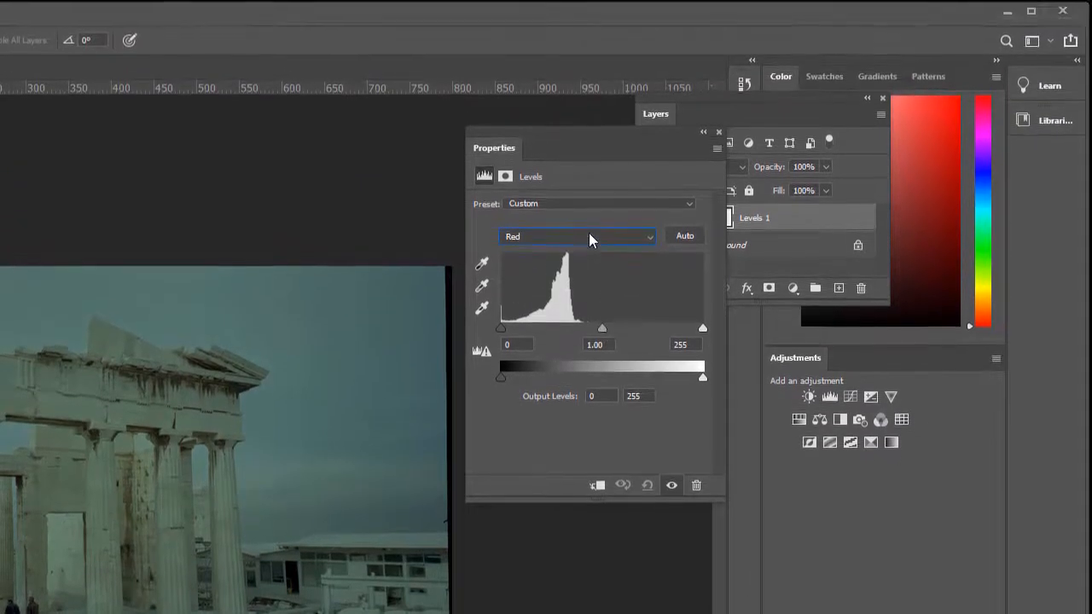
click(580, 154)
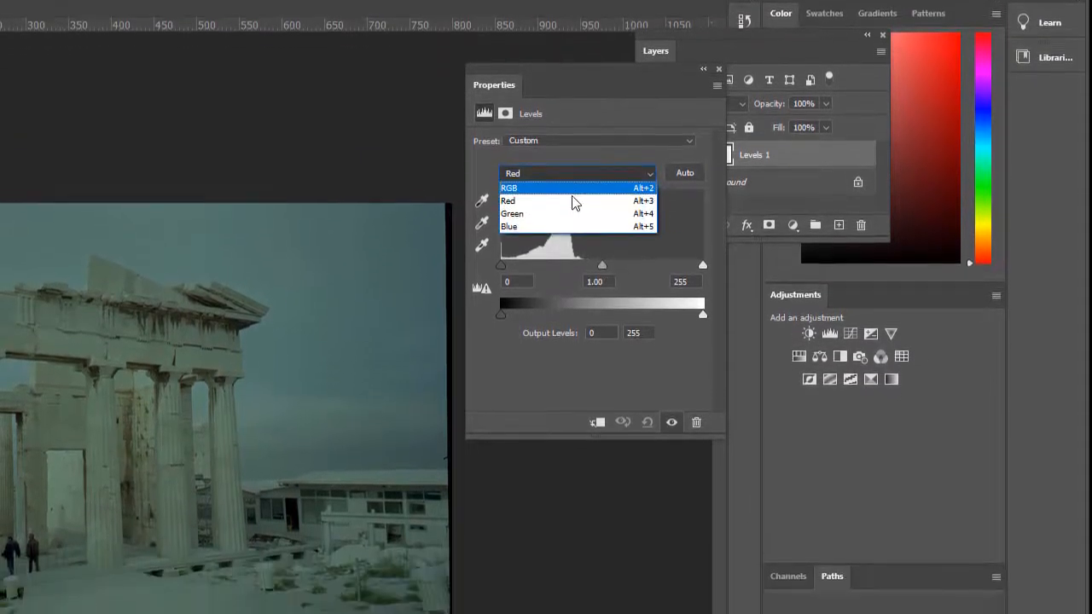
click(568, 177)
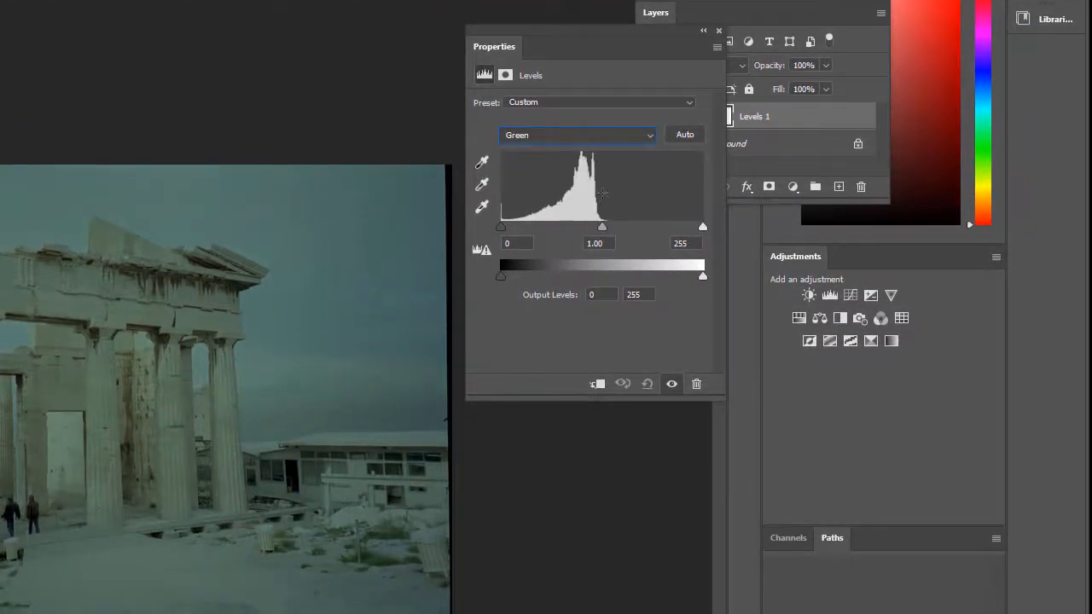
click(576, 141)
click(560, 195)
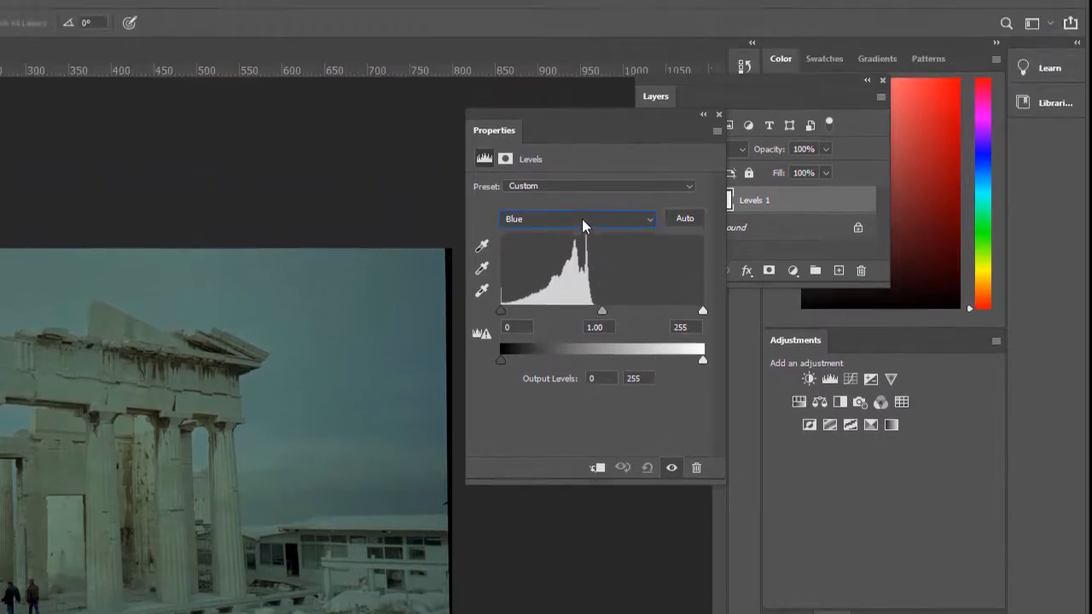
click(575, 135)
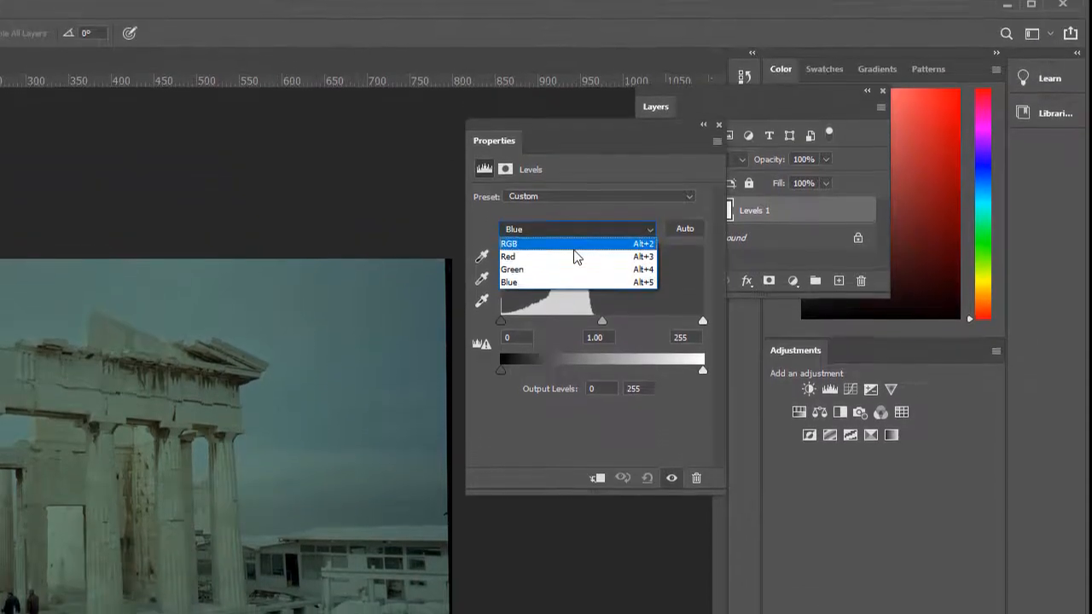
click(573, 152)
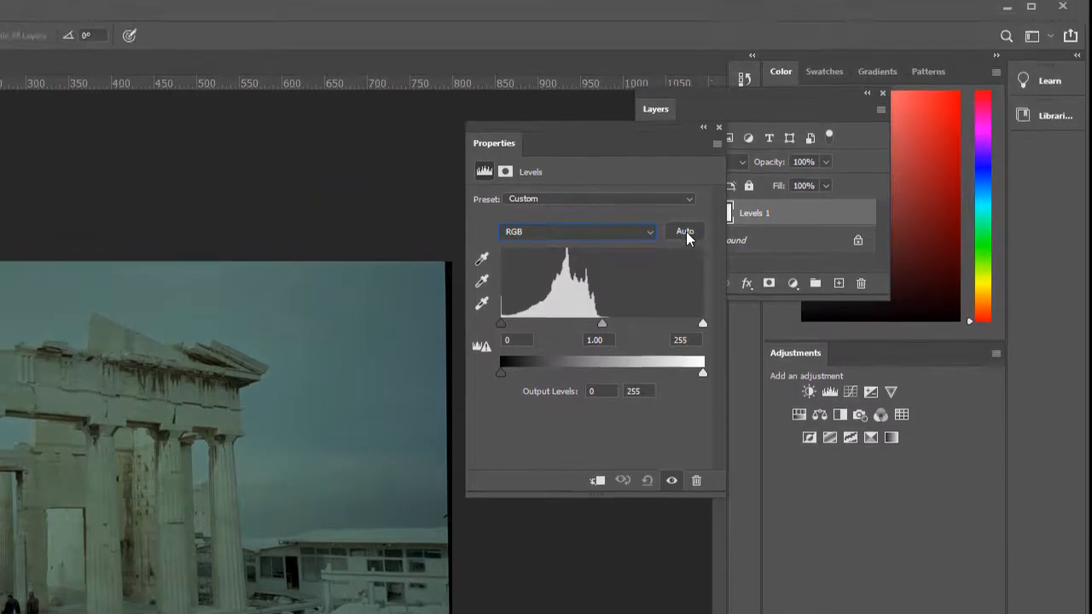
- Apply the automatic Levels correction and sample a gray point at the base of the scaffolding in the photo
click(686, 237)
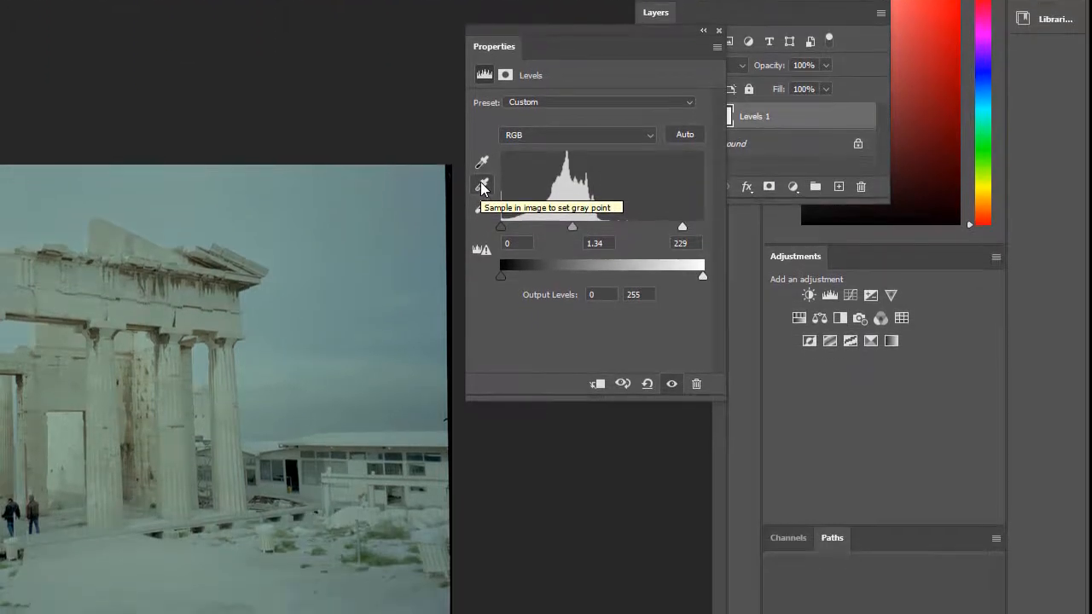
click(482, 185)
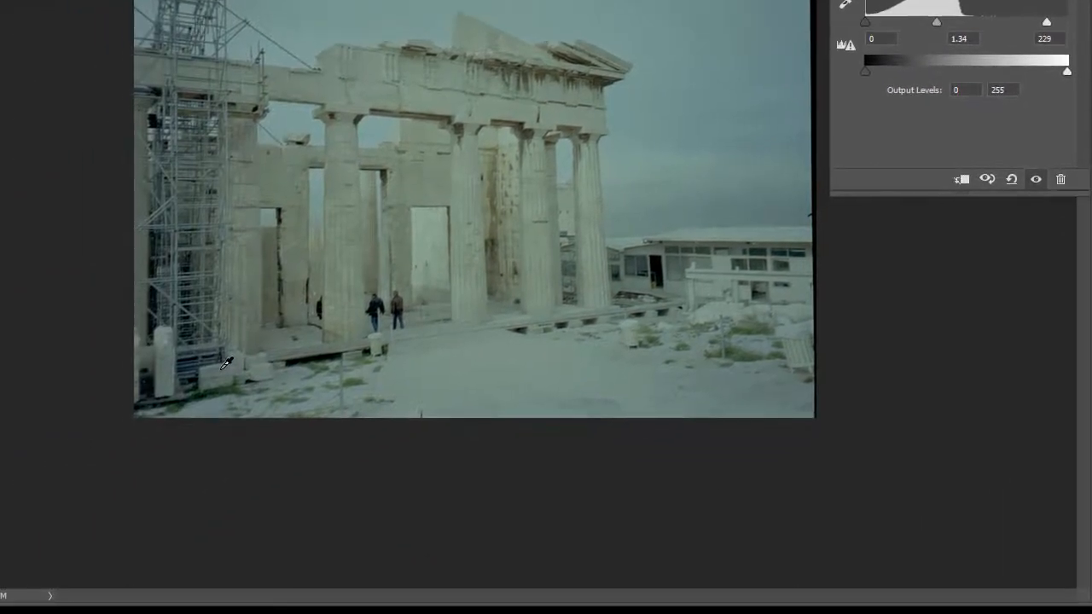
click(222, 366)
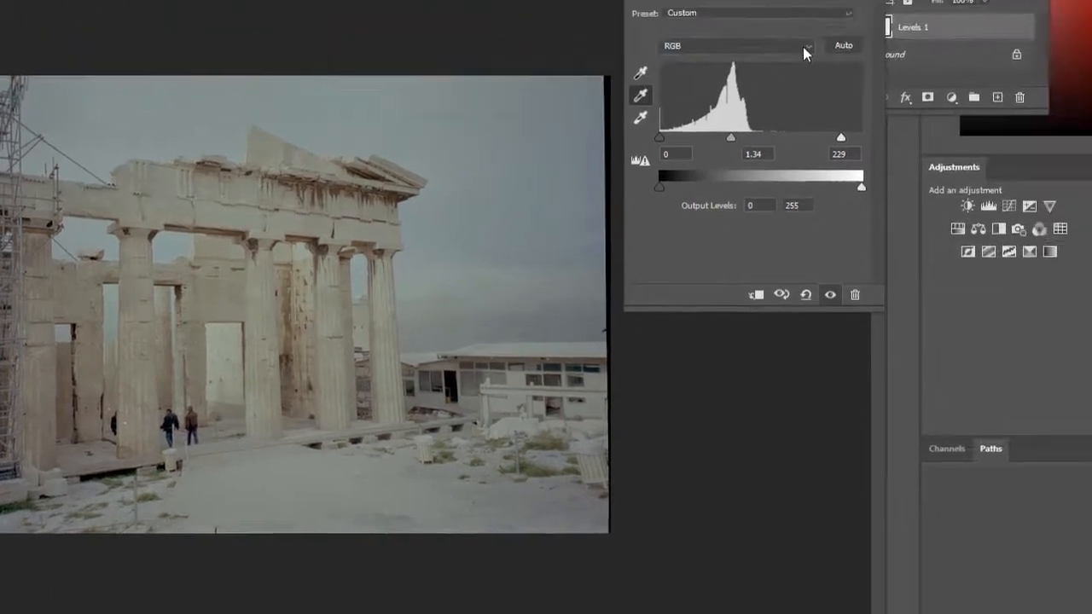
- Examine the corrected Levels settings of the Red, Green and Blue channels in turn
click(804, 48)
click(579, 164)
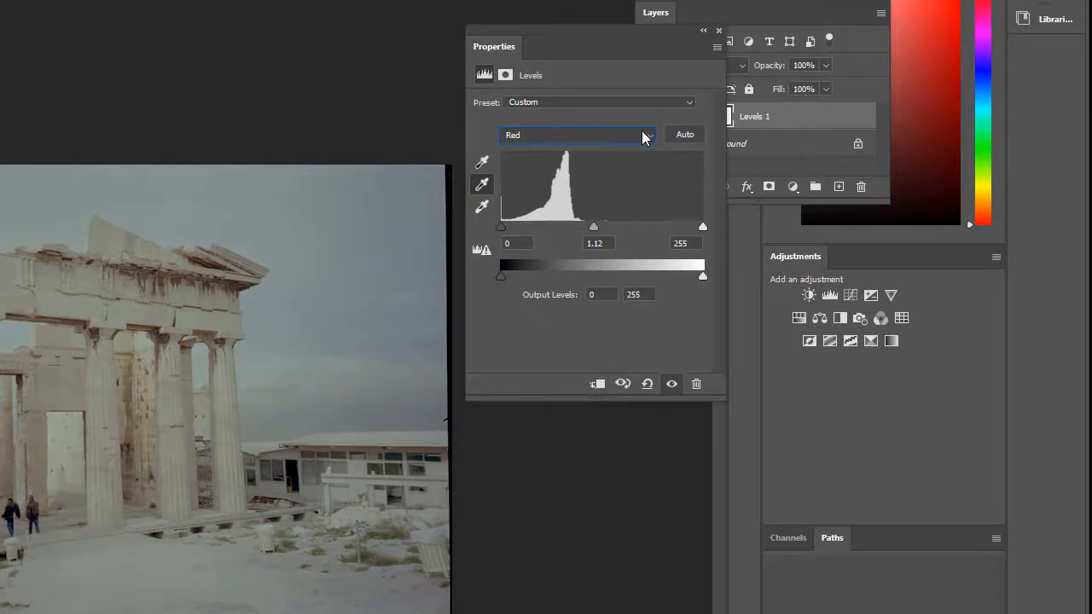
click(644, 135)
click(623, 175)
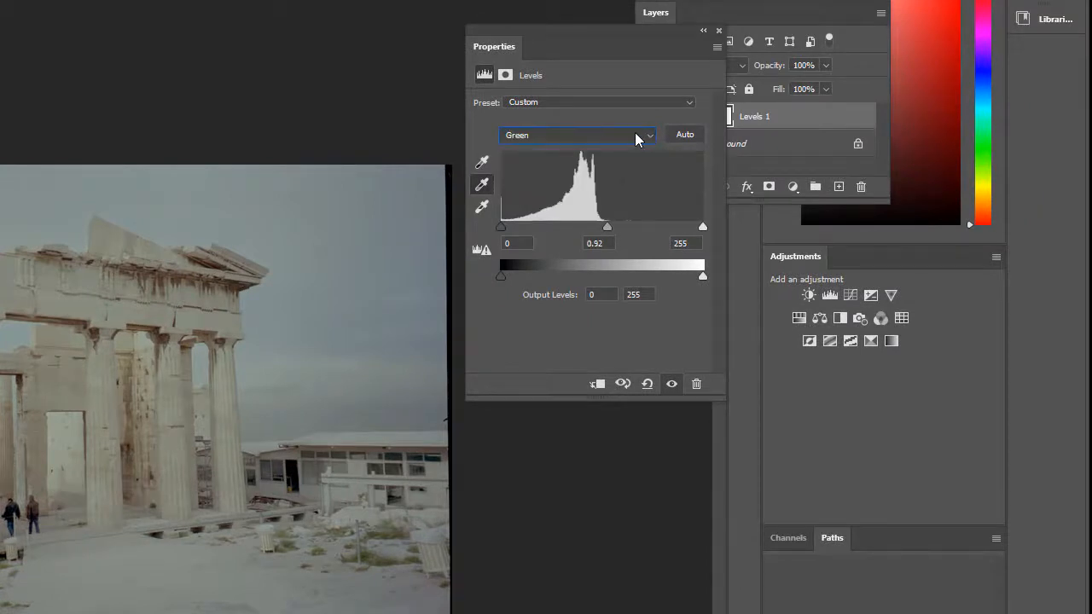
click(640, 135)
click(616, 187)
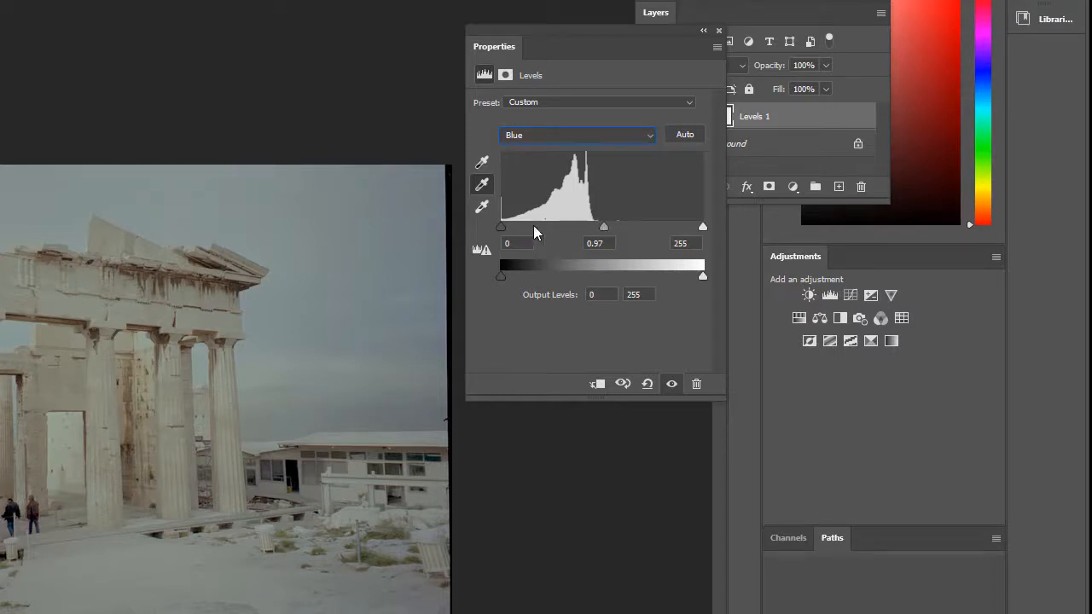
- Try a strong midtone increase on the Blue channel and revert it
mouse_move(501, 229)
mouse_down()
mouse_move(562, 232)
mouse_move(503, 231)
mouse_up()
drag(604, 230, 539, 233)
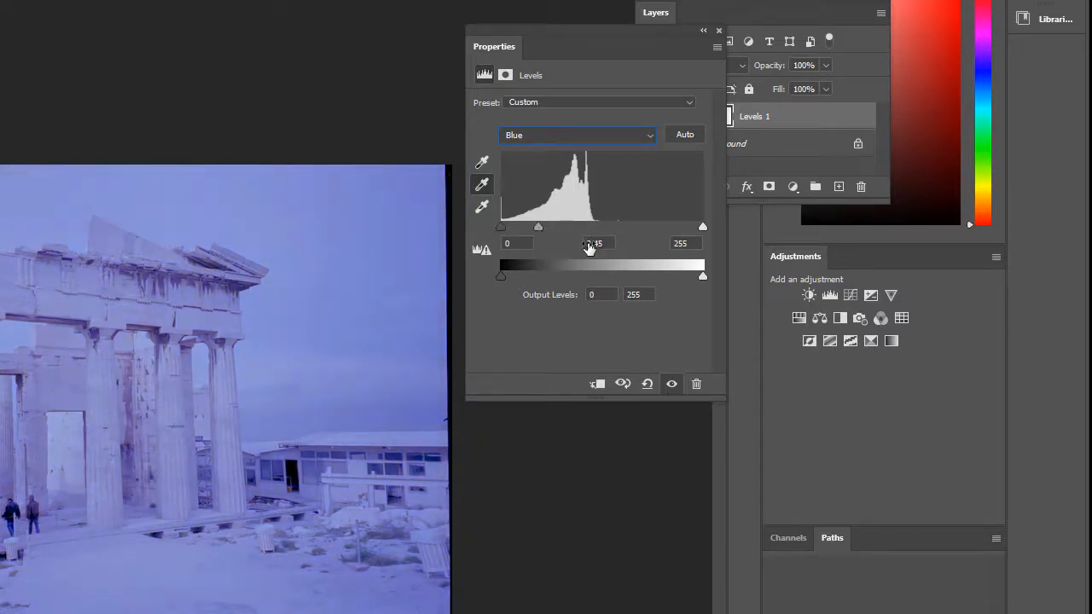
click(682, 134)
- Try a midtone value of 2.04 on the Red channel and return it to 1.12
click(638, 134)
click(559, 264)
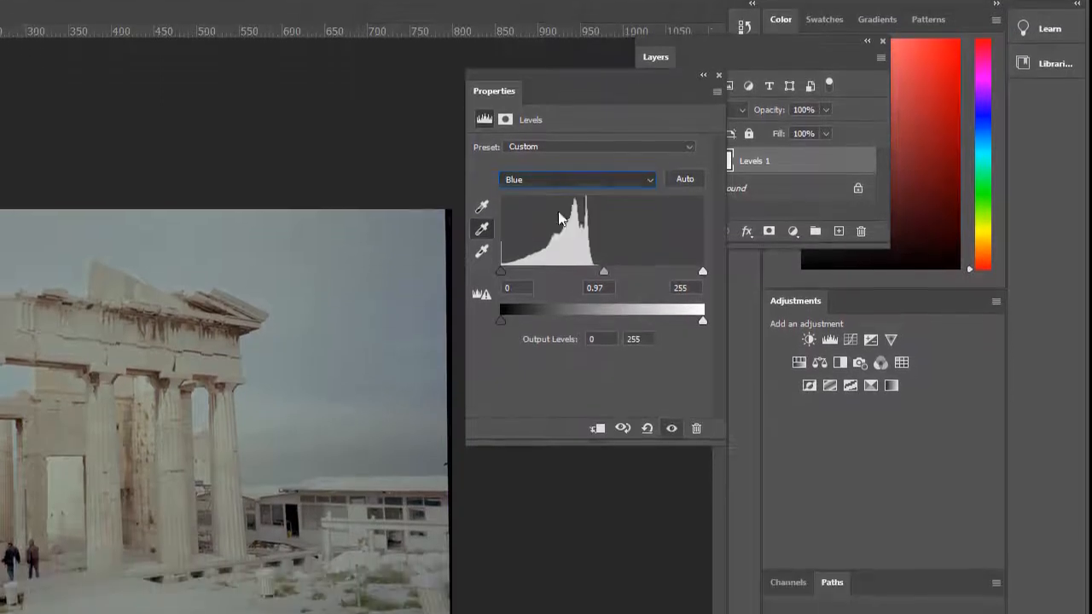
drag(603, 329, 552, 336)
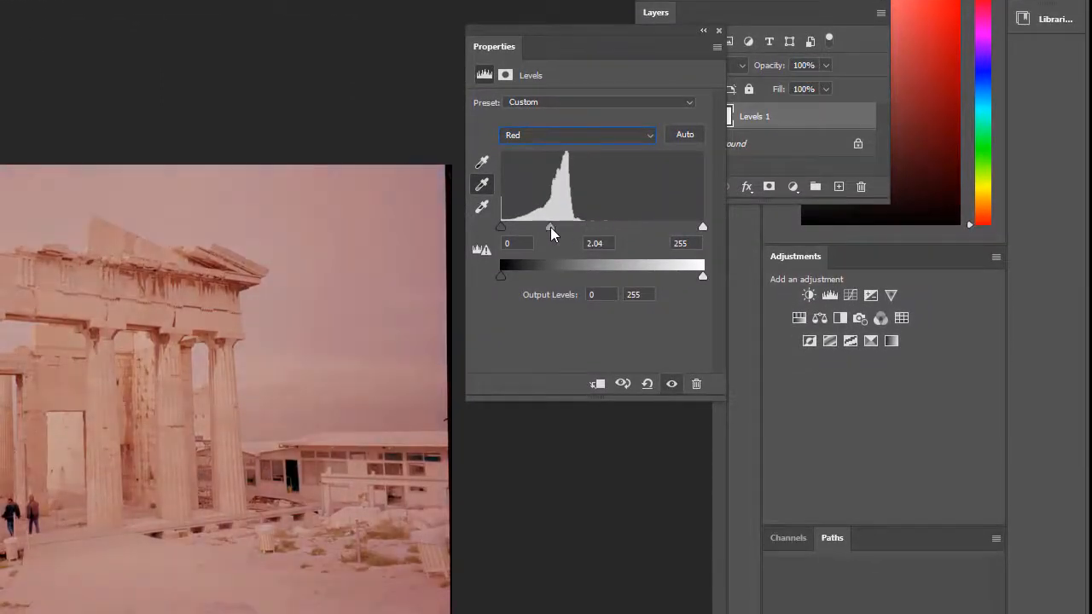
drag(551, 232, 596, 215)
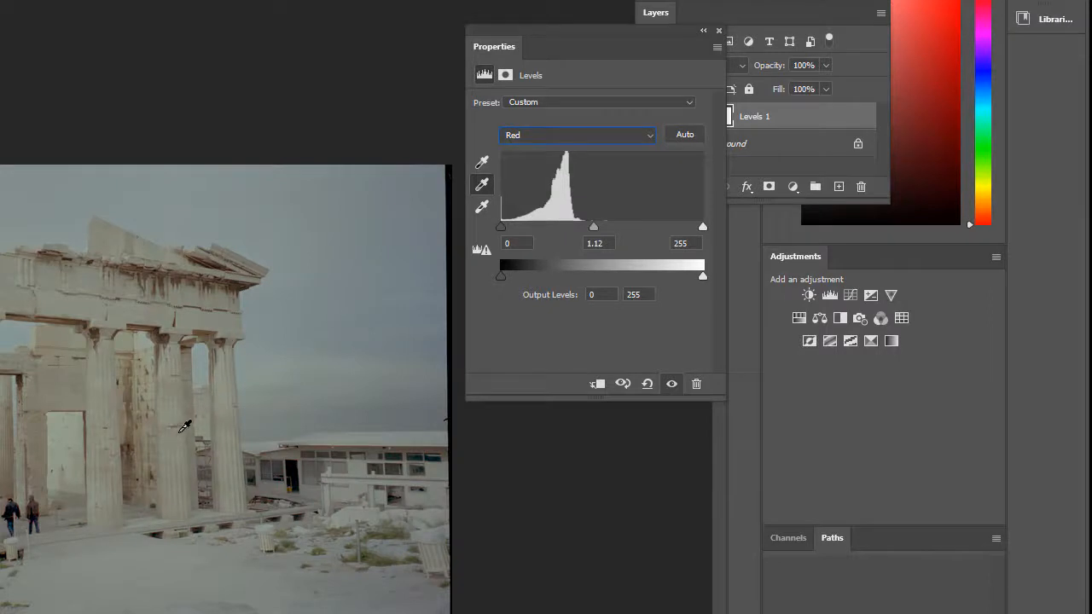
- Try a midtone of 1.08 and a white input level of 167 on the Green channel, and reset the Levels adjustment
click(595, 138)
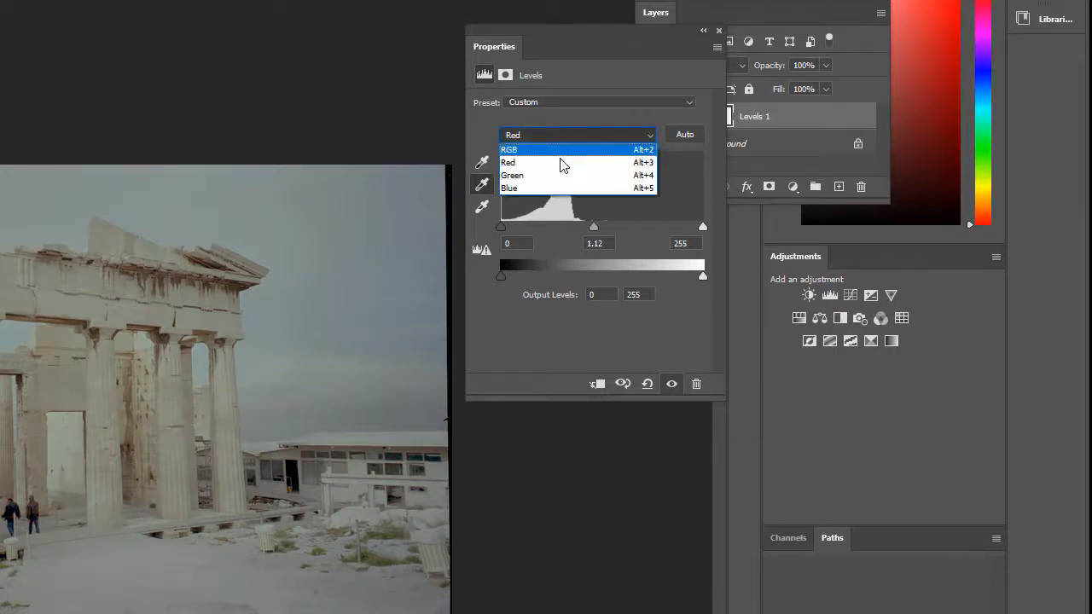
click(555, 177)
mouse_move(604, 230)
mouse_down()
mouse_move(584, 230)
mouse_move(626, 227)
mouse_move(574, 227)
mouse_move(597, 227)
mouse_up()
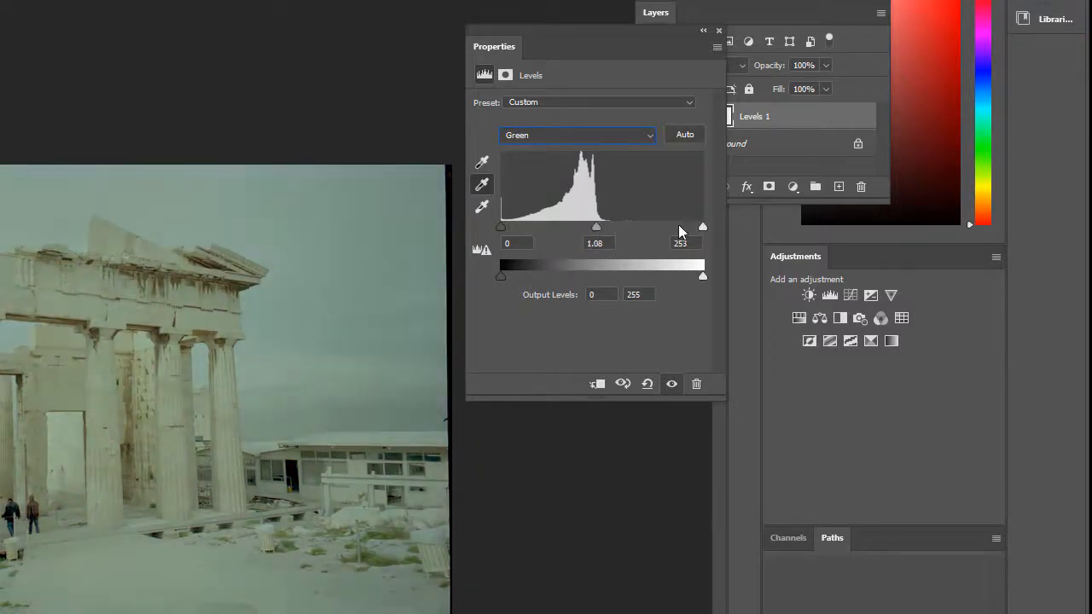
drag(701, 227, 633, 227)
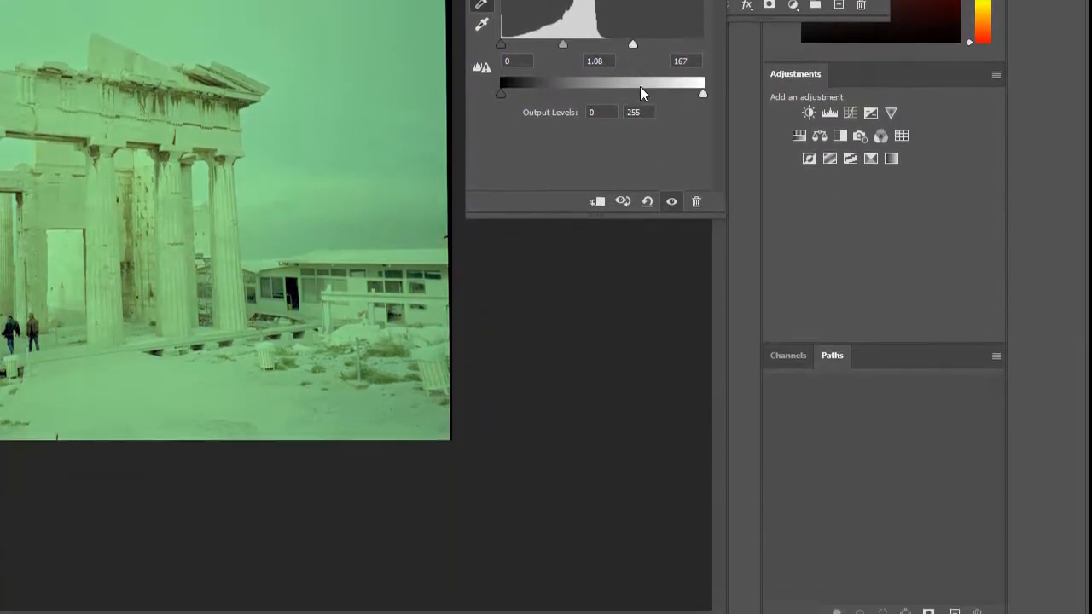
click(647, 202)
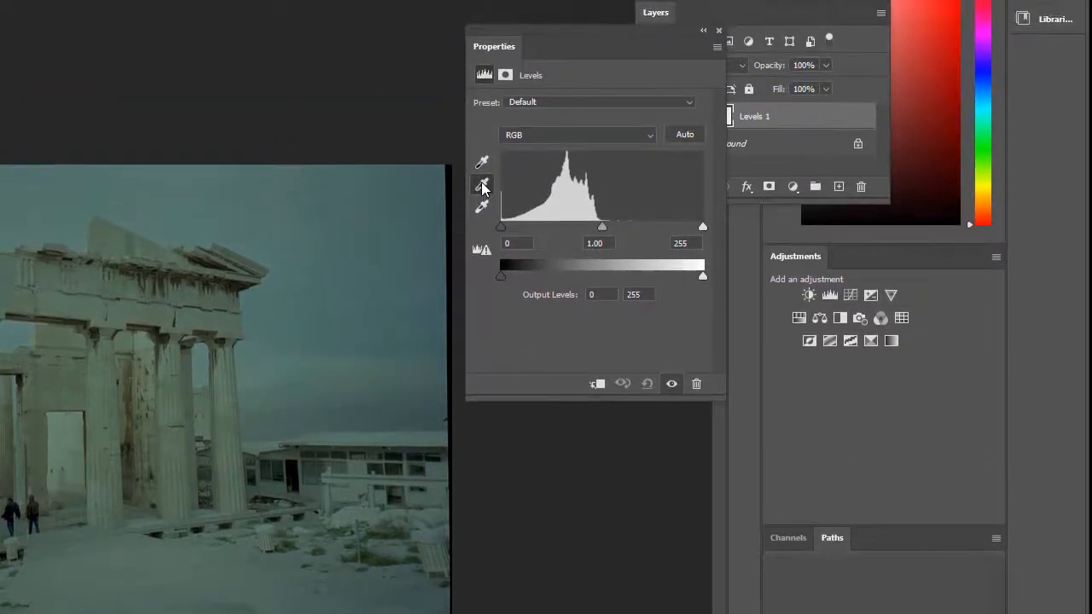
- Set the gray point on the roof edge of the low white building and lower the RGB white input level to 119
click(483, 185)
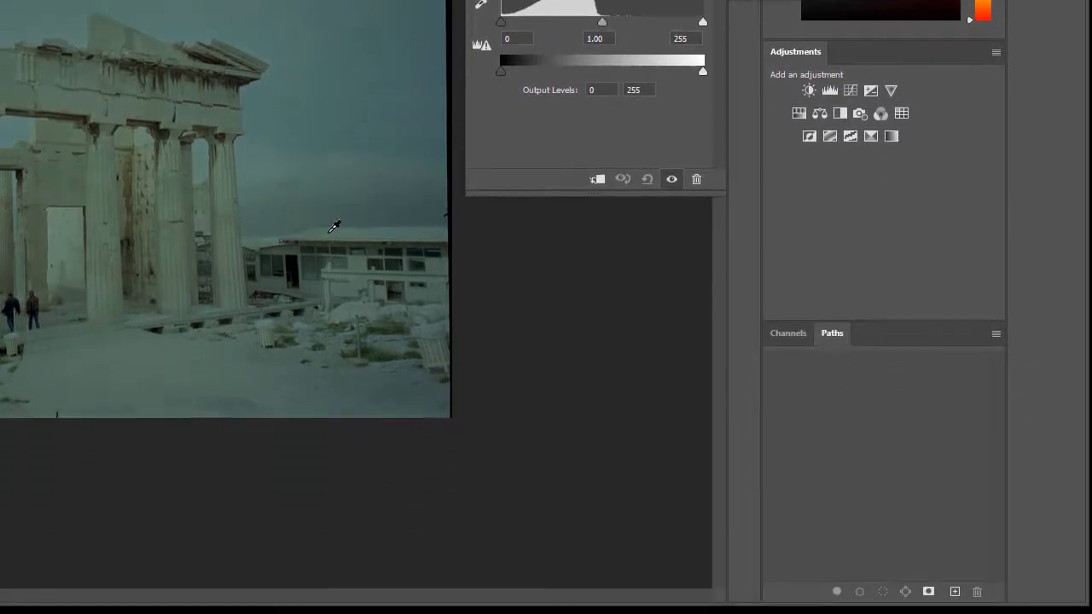
click(334, 227)
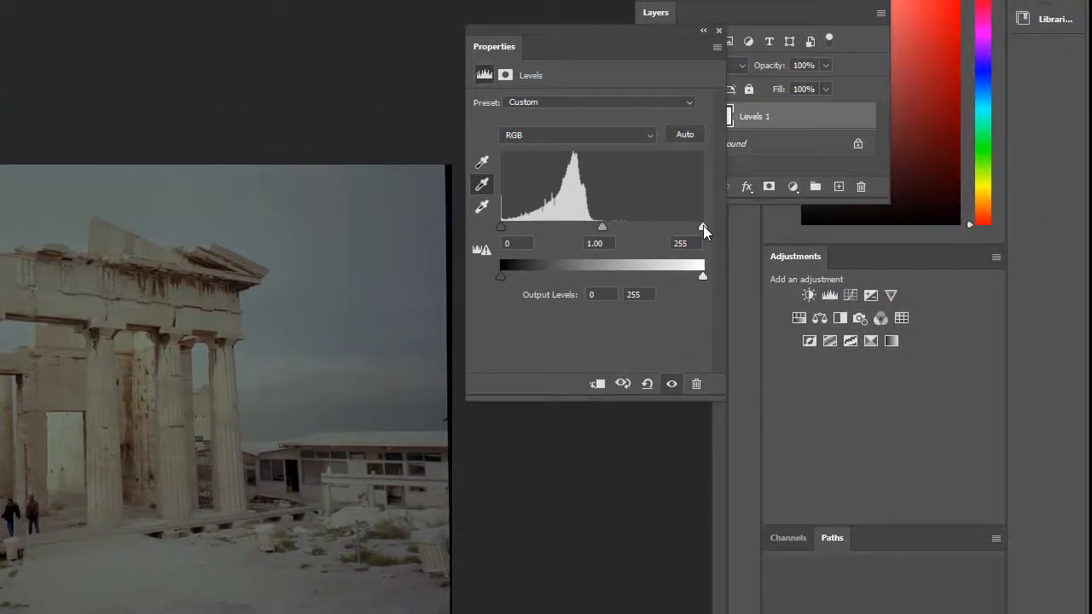
drag(703, 226, 627, 227)
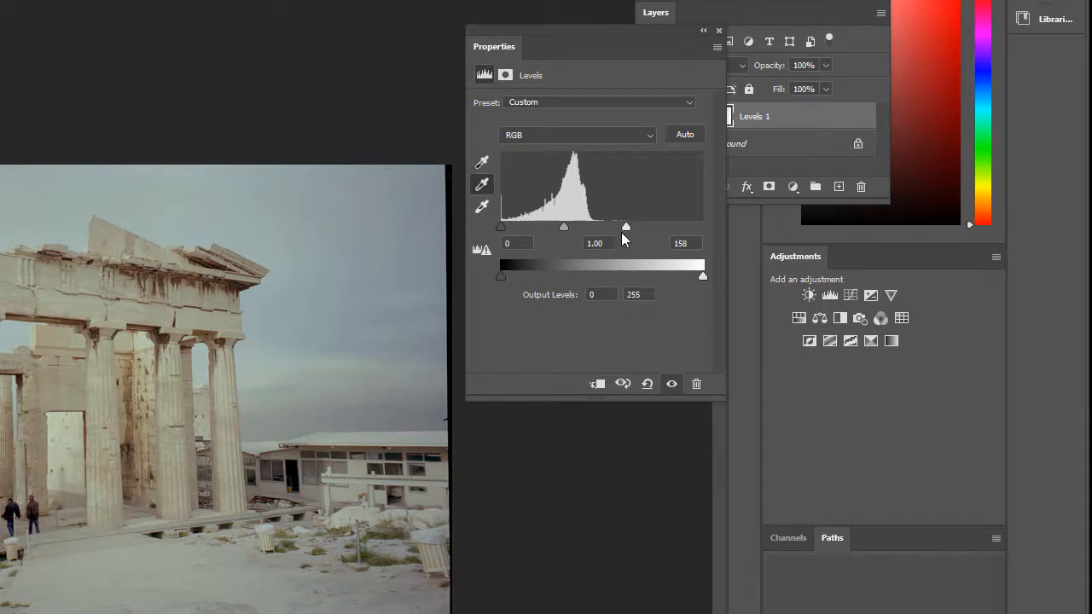
drag(627, 227, 594, 227)
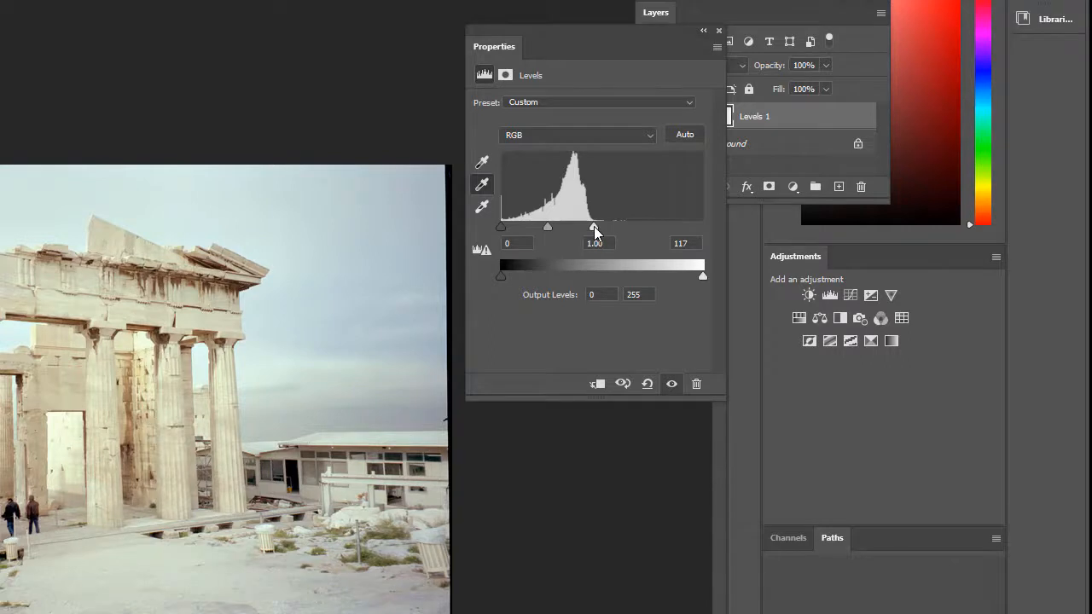
drag(593, 226, 596, 227)
- Try RGB midtone values of 0.41 and 0.28 on the Parthenon photo, and brighten the midtones again
drag(547, 226, 572, 225)
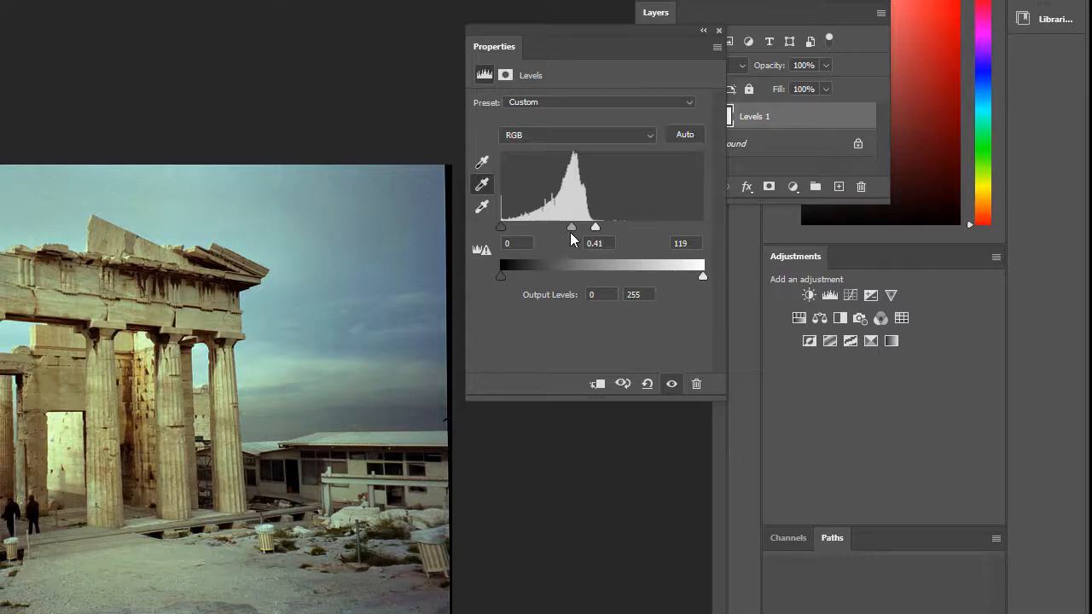
mouse_move(567, 226)
mouse_down()
mouse_move(525, 235)
mouse_move(578, 227)
mouse_up()
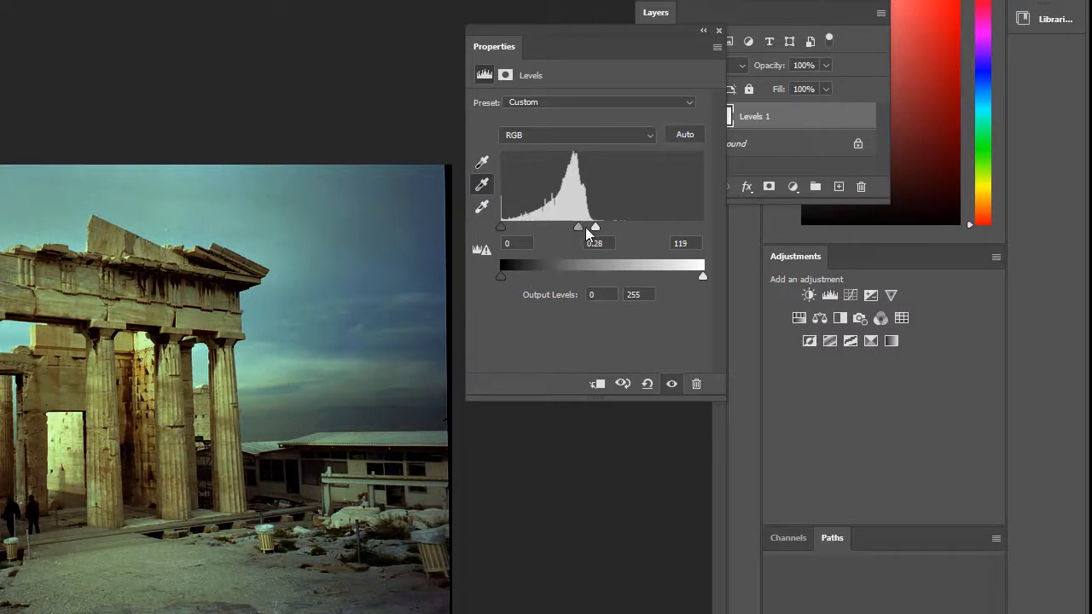
drag(580, 226, 555, 228)
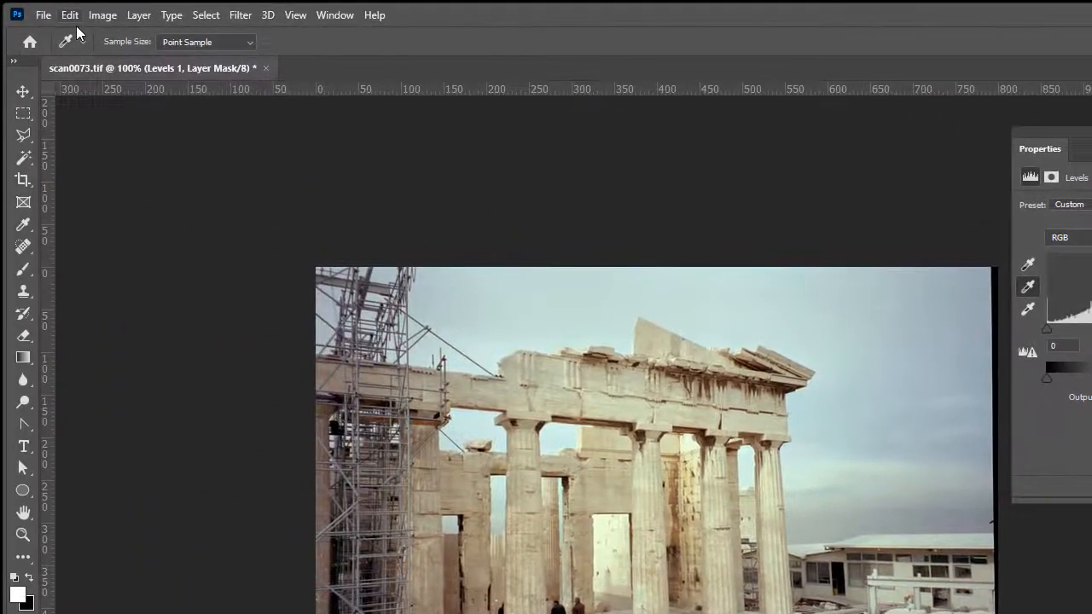
- Open the photo scan0001.tif from the Photos for Colour Correction - Summer 2020 folder
click(43, 15)
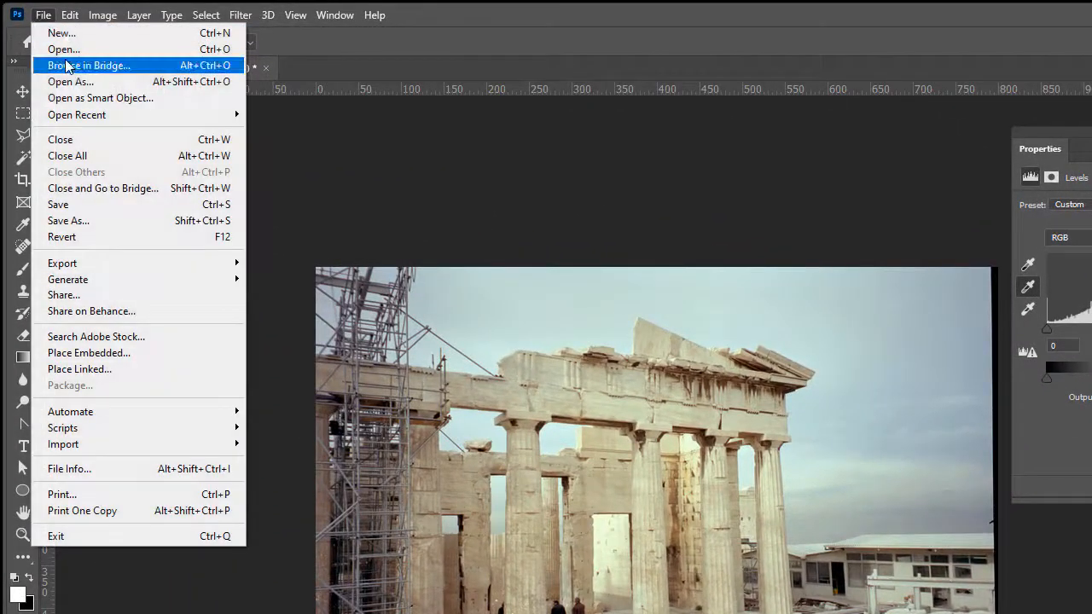
click(64, 48)
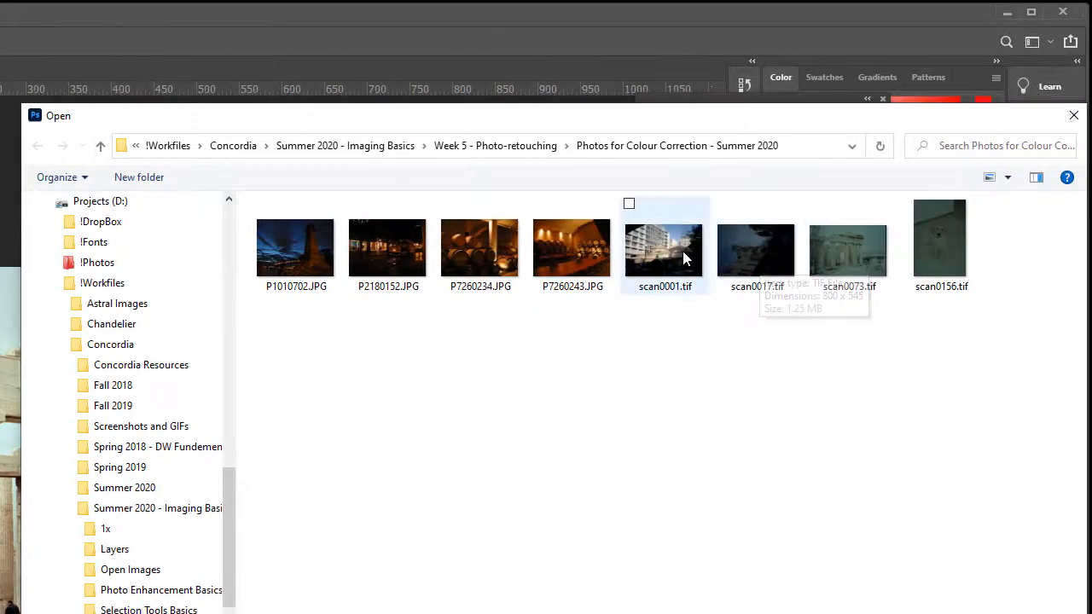
click(674, 252)
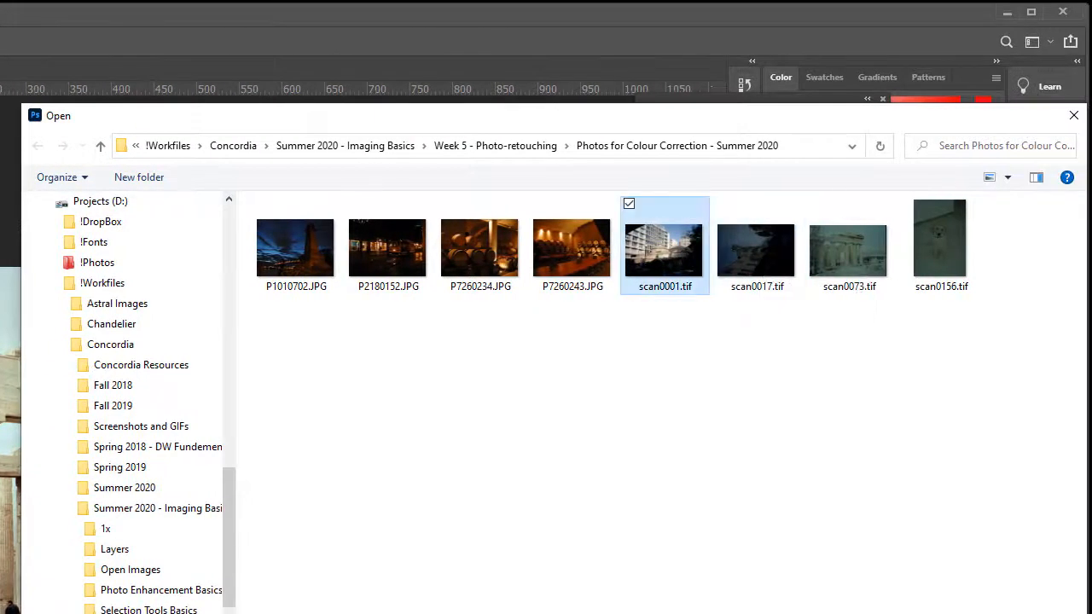
key(Return)
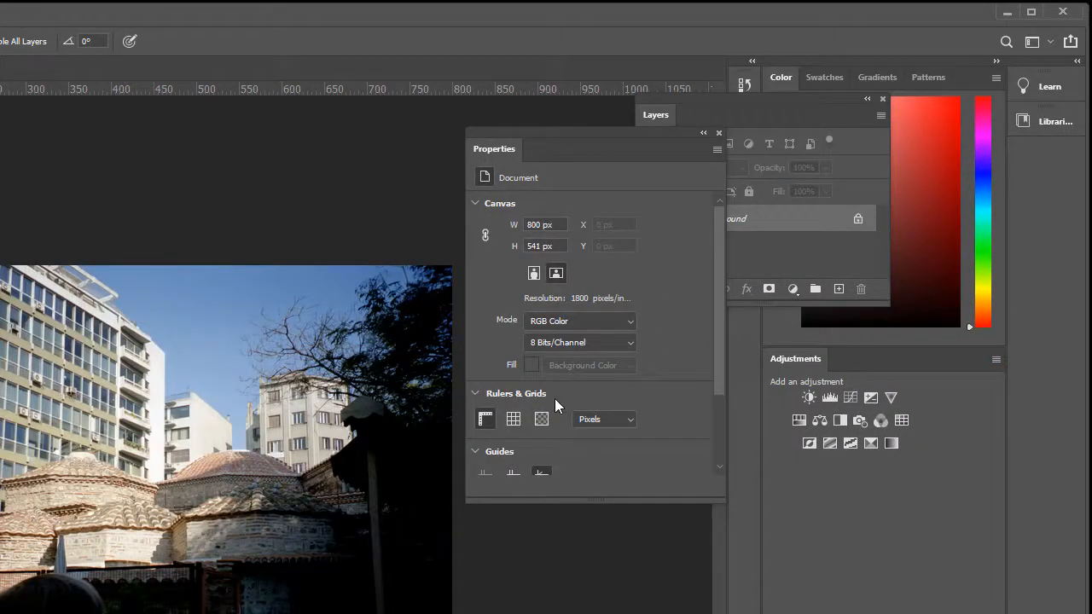
- Add a Levels adjustment layer above the Background and move the Properties panel clear of the Layers panel
click(650, 116)
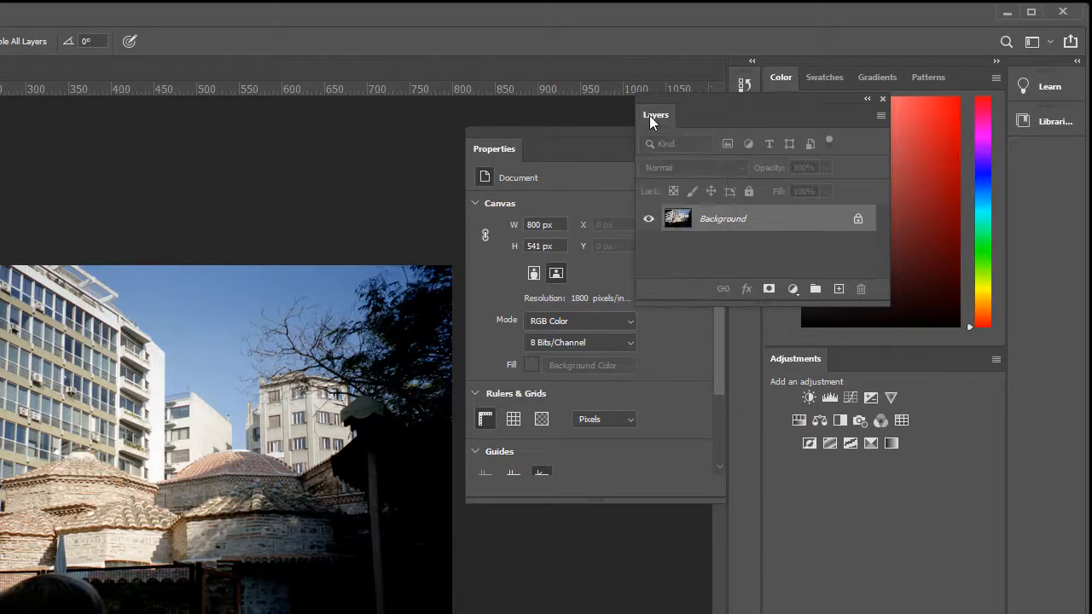
click(792, 289)
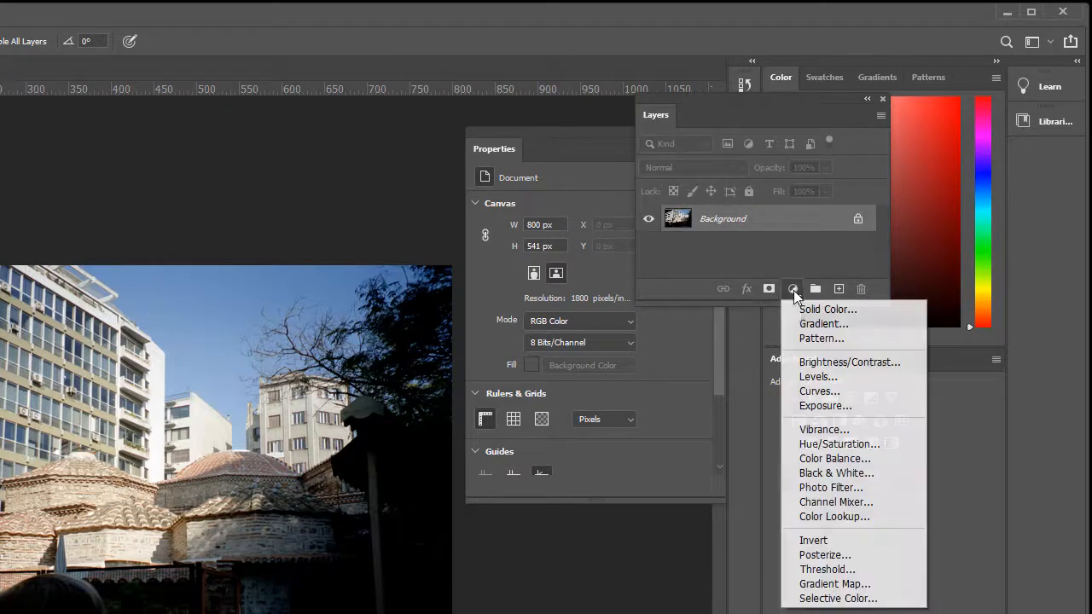
click(847, 387)
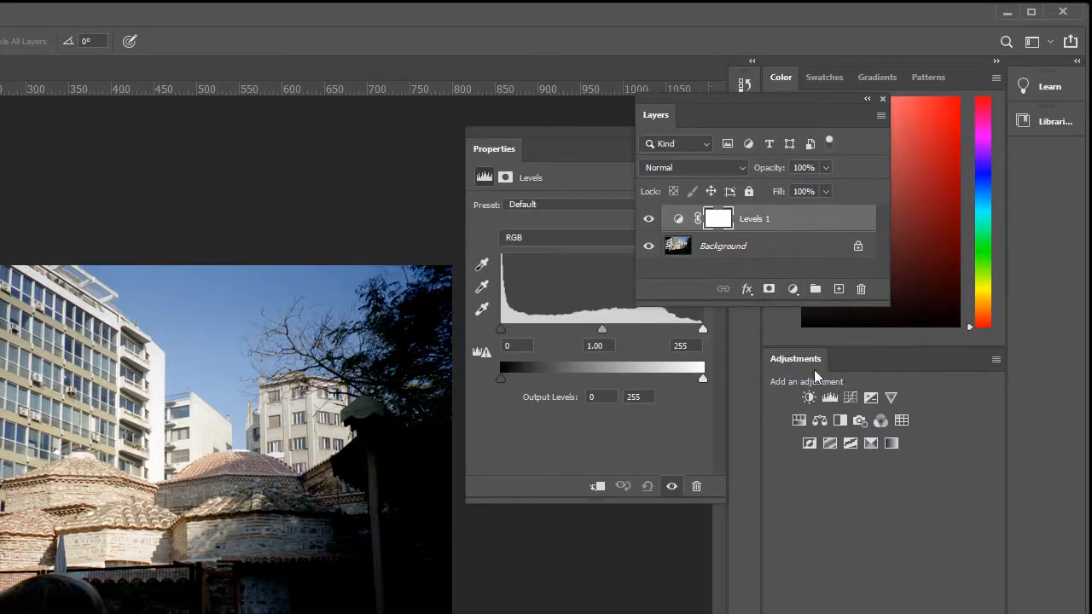
drag(537, 138, 492, 128)
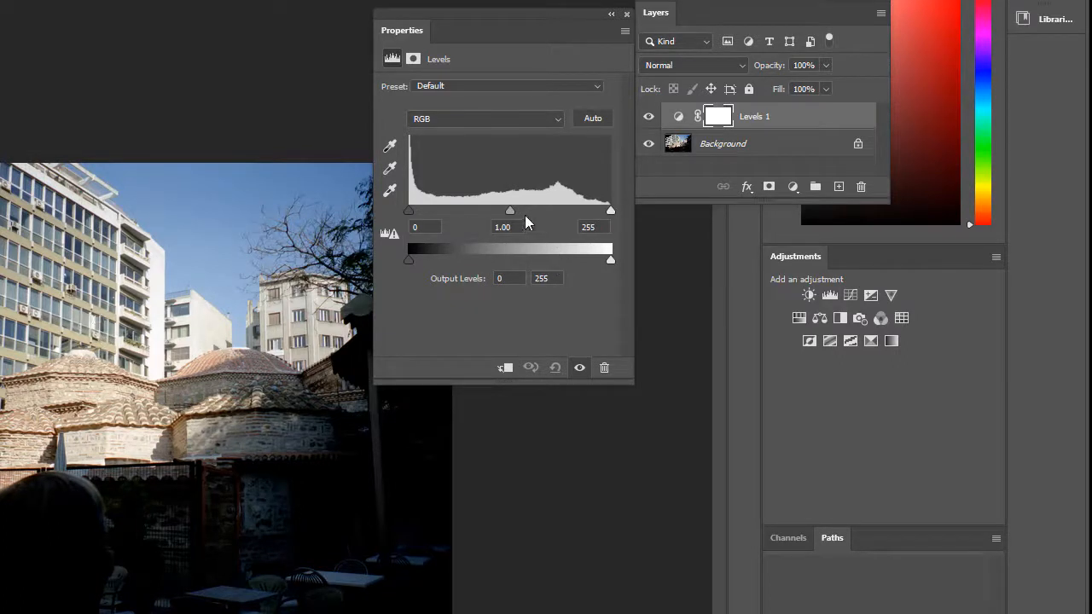
- Try brightening the whole photo with RGB midtones of 1.22, 2.20 and 2.71, and reduce the midtone to 1.57
drag(511, 211, 522, 209)
drag(510, 211, 498, 212)
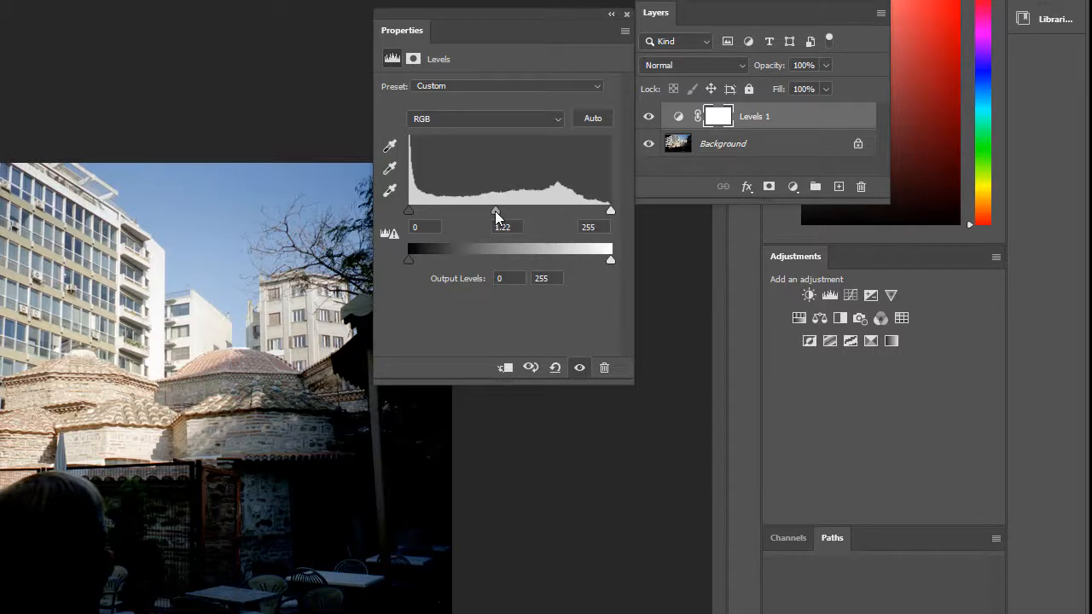
drag(496, 217, 454, 214)
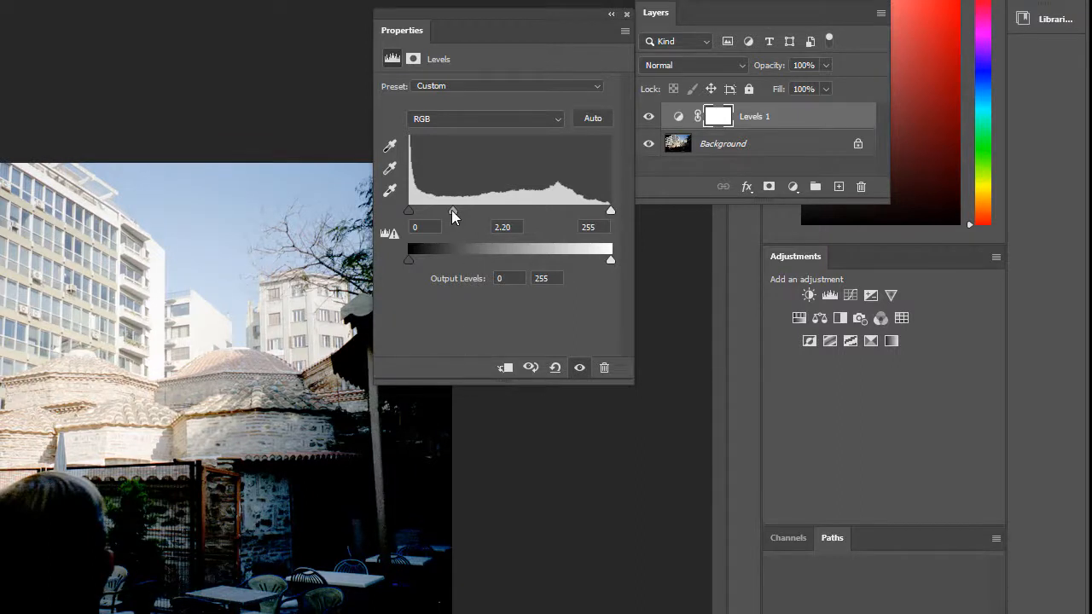
mouse_move(453, 215)
mouse_down()
mouse_move(424, 215)
mouse_move(475, 217)
mouse_move(441, 223)
mouse_up()
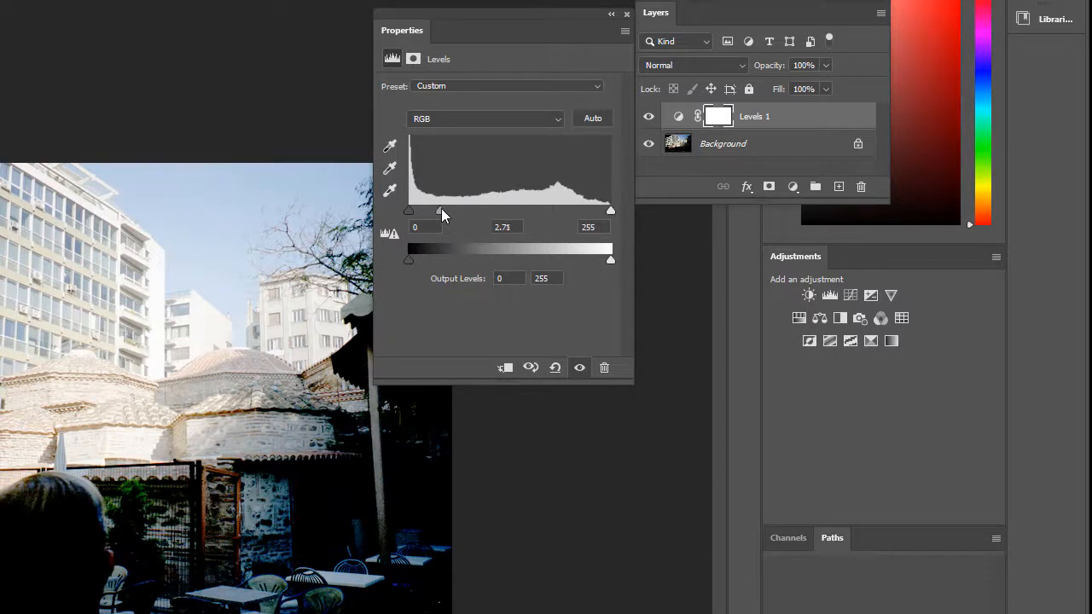
drag(441, 208, 477, 215)
- Try RGB midtone values of 2.18 and 0.97, and reset the Levels adjustment to its defaults
mouse_move(610, 211)
mouse_down()
mouse_move(549, 214)
mouse_move(610, 213)
mouse_up()
drag(409, 212, 380, 213)
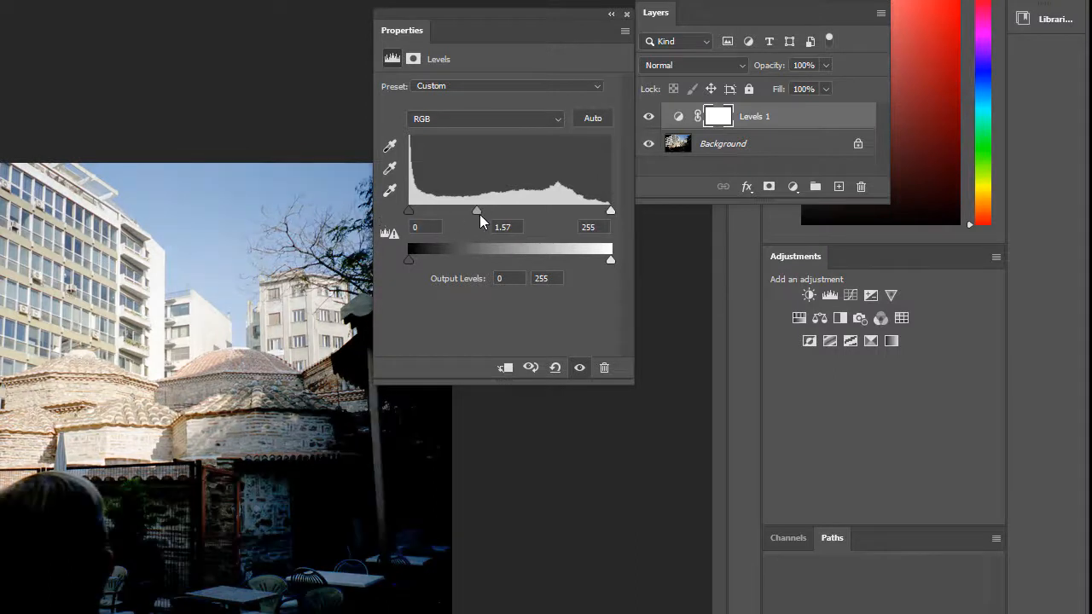
drag(477, 213, 454, 219)
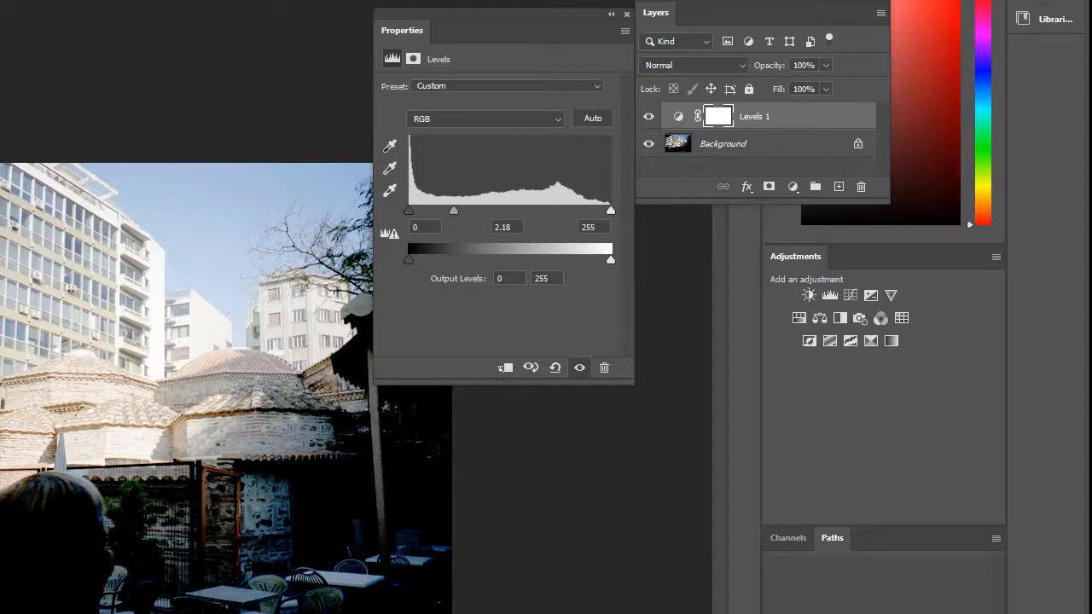
drag(453, 213, 513, 232)
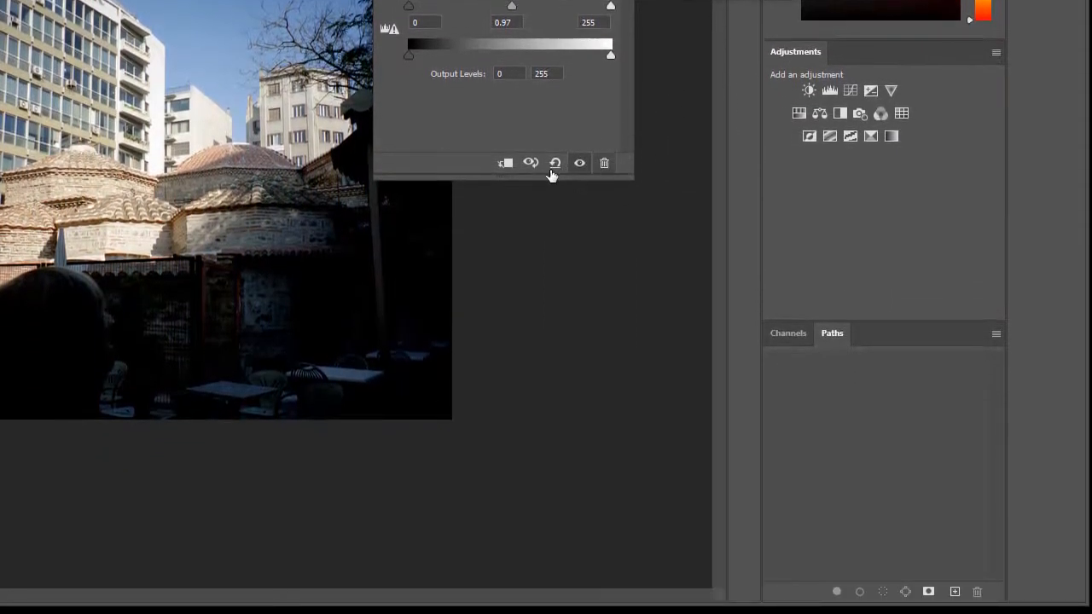
click(555, 356)
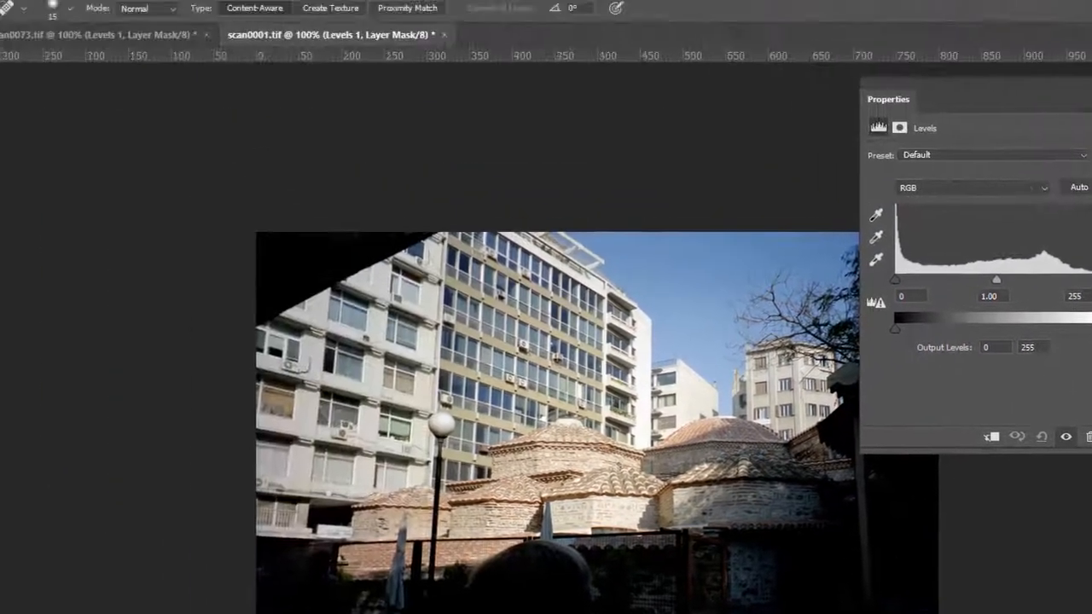
- Switch to the freehand Lasso tool, discard a trial outline, and set the selection feather to 16 px
click(26, 139)
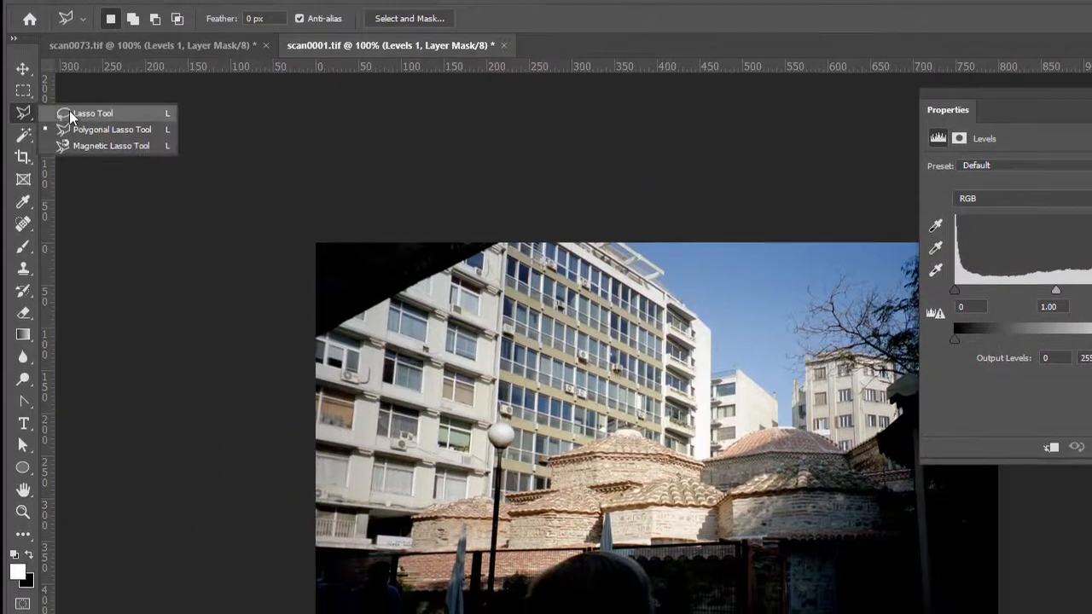
click(85, 135)
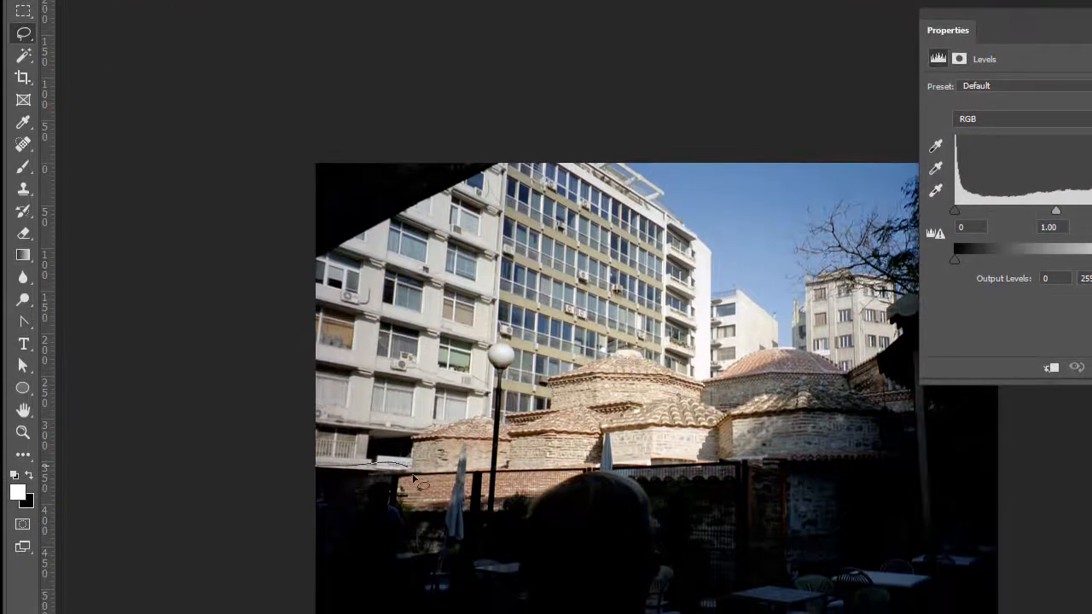
mouse_move(413, 478)
mouse_down()
mouse_move(499, 510)
mouse_move(572, 474)
mouse_up()
key(ctrl+d)
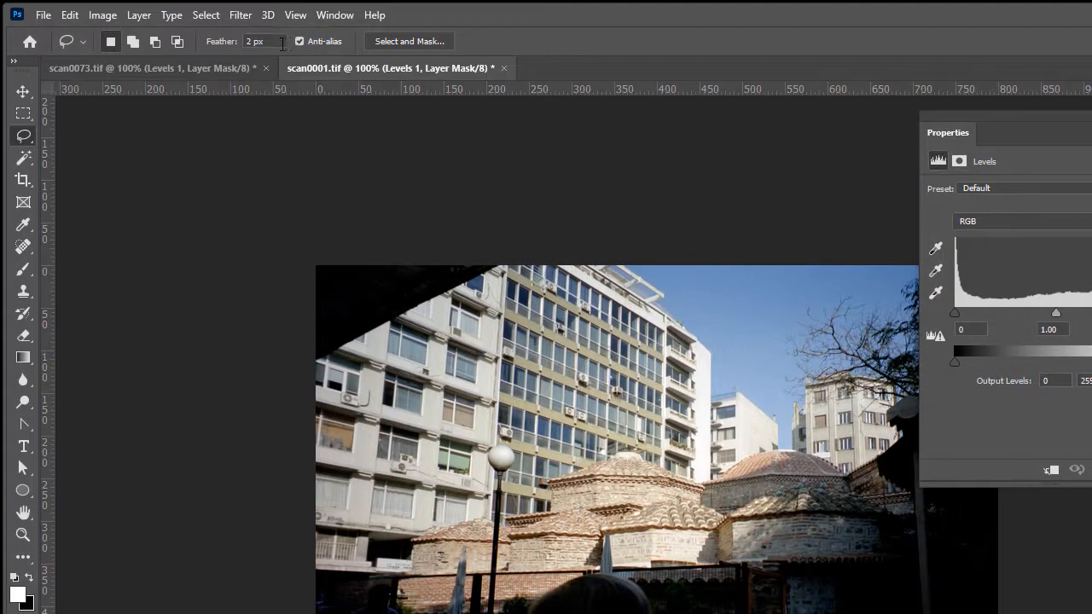
drag(282, 45, 220, 45)
text(16)
key(Return)
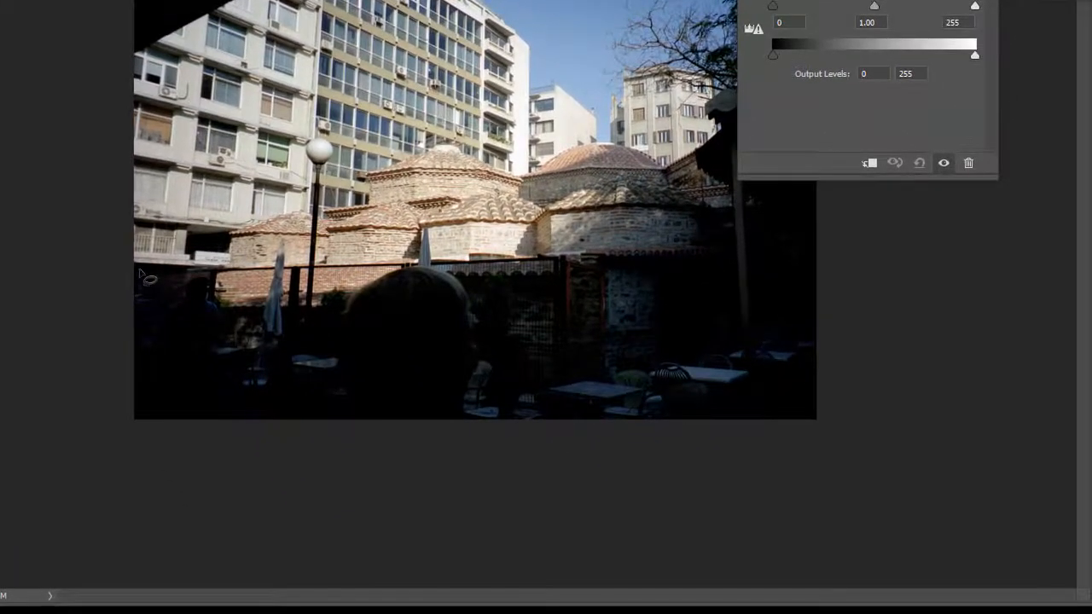
- Lasso the sunlit buildings and sky above the shaded terrace and mask that area out of the Levels adjustment
mouse_move(140, 270)
mouse_down()
mouse_move(213, 270)
mouse_move(226, 294)
mouse_move(282, 304)
mouse_move(350, 294)
mouse_up()
mouse_move(466, 279)
mouse_down()
mouse_move(626, 256)
mouse_move(681, 236)
mouse_move(740, 132)
mouse_move(853, 71)
mouse_move(841, 392)
mouse_move(806, 435)
mouse_move(689, 460)
mouse_move(187, 464)
mouse_move(91, 408)
mouse_move(77, 266)
mouse_up()
key(Delete)
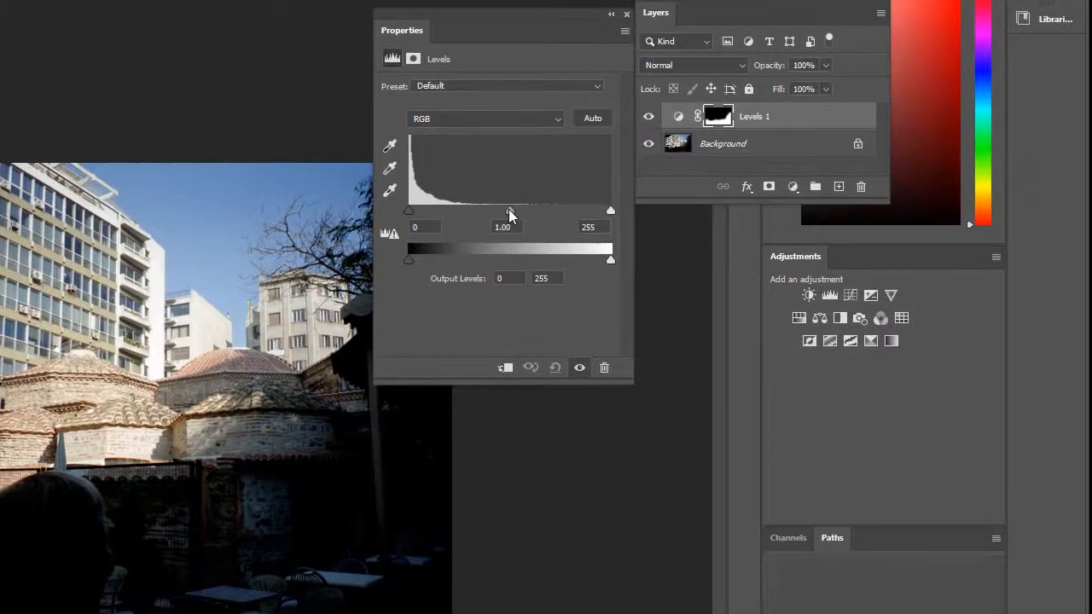
- Brighten the unmasked shadow area by setting the RGB midtone to 2.48 and the white input level to 143
drag(874, 8, 855, 8)
drag(495, 211, 444, 215)
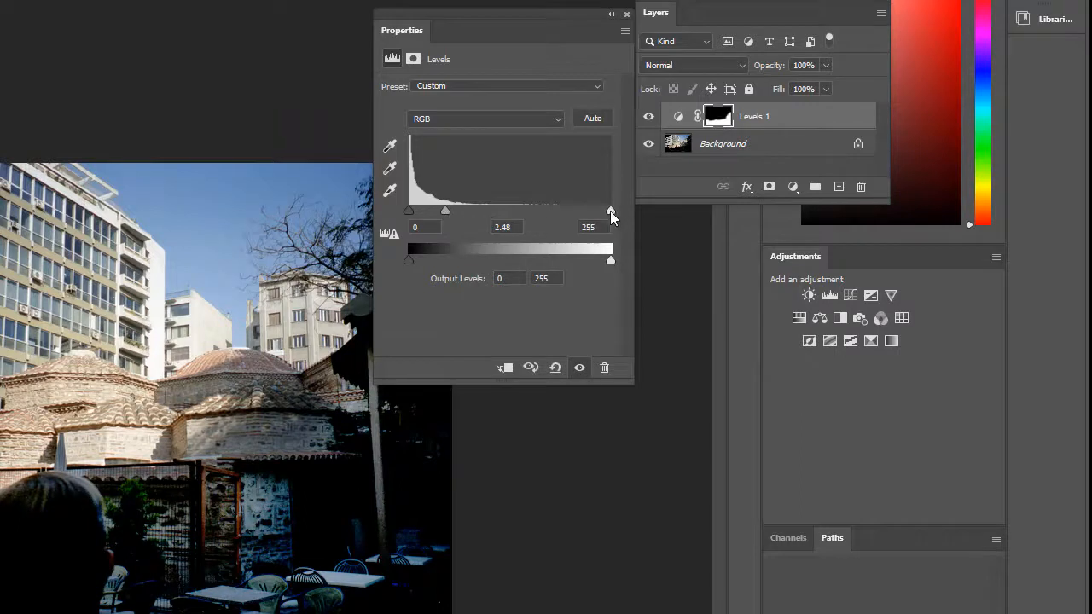
drag(610, 211, 522, 216)
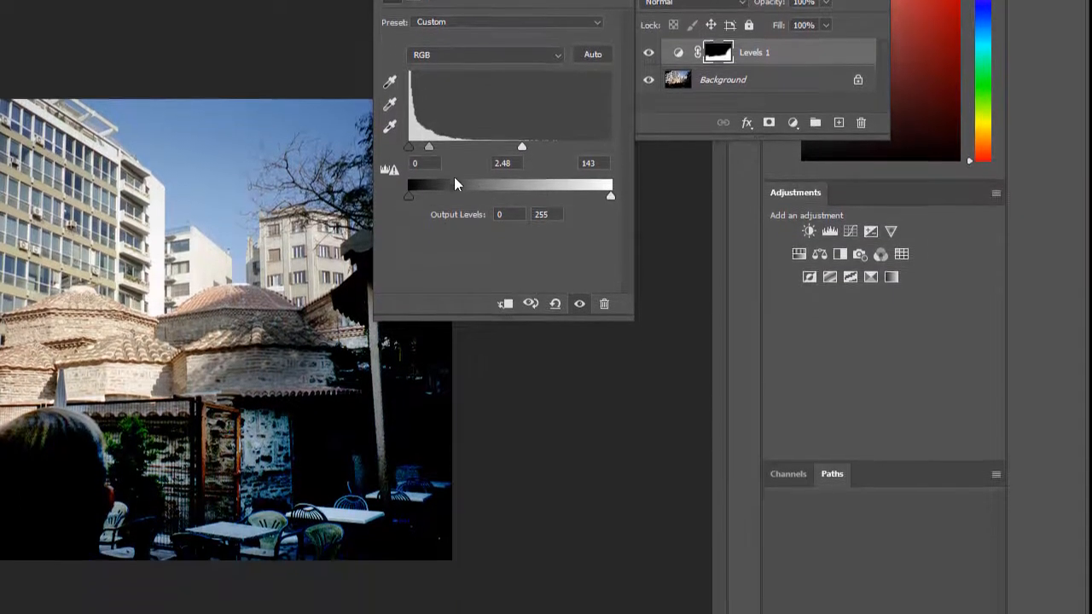
- Try black output levels of 38 and 75 on the shadow area, returning the output range to 0 and 255
drag(410, 195, 438, 198)
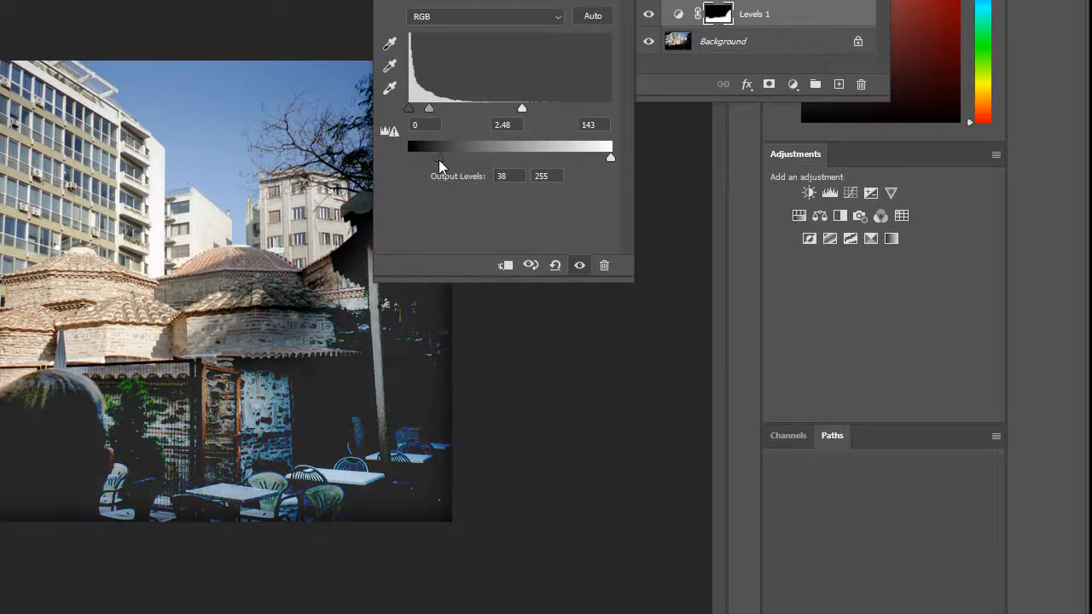
drag(438, 159, 402, 156)
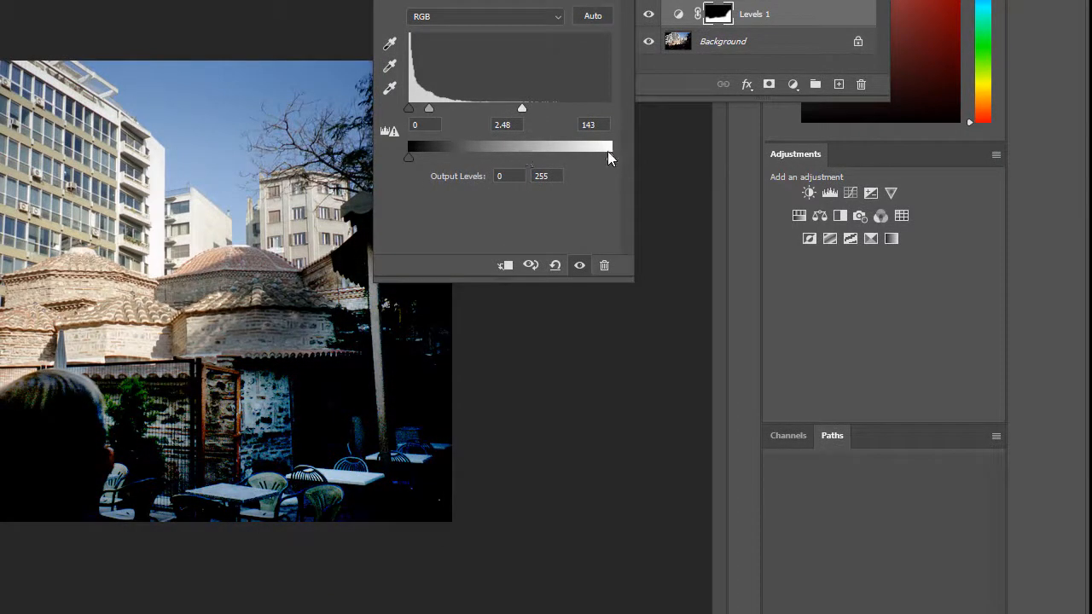
drag(609, 156, 681, 165)
drag(409, 157, 468, 161)
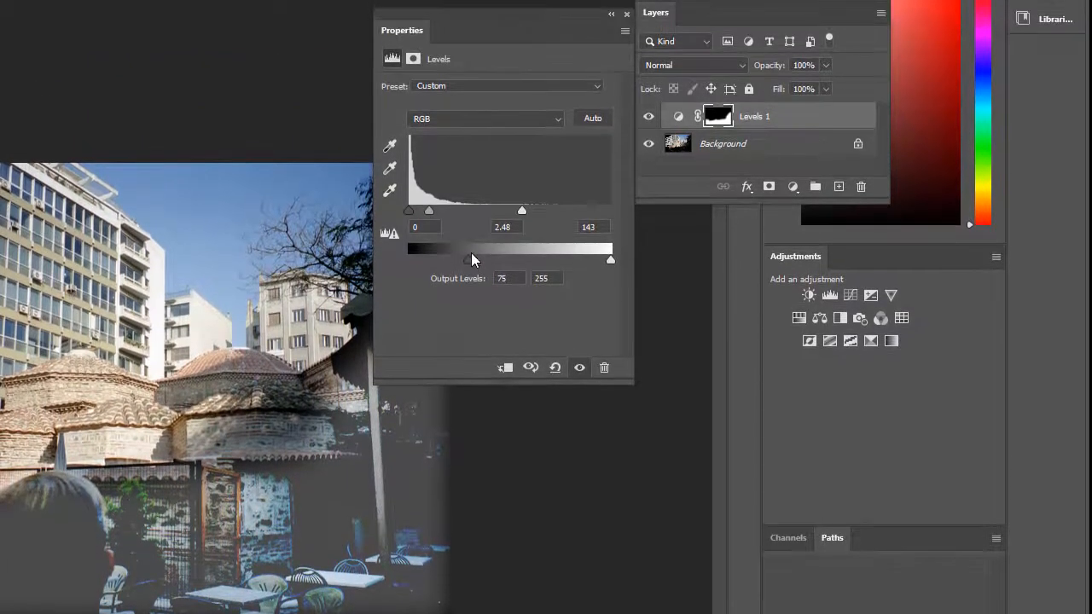
drag(468, 156, 467, 156)
drag(467, 256, 401, 252)
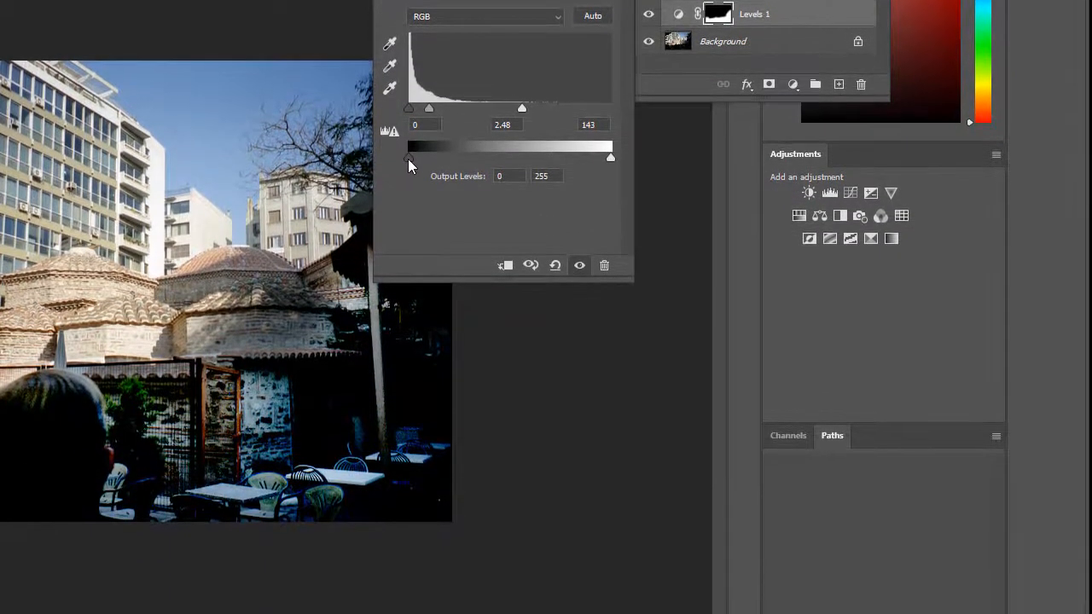
- Try a black output level of 32 on the shadow area and return it to 0, keeping the white output at 255
drag(408, 203, 428, 203)
mouse_move(428, 159)
mouse_down()
mouse_move(419, 158)
mouse_move(431, 158)
mouse_up()
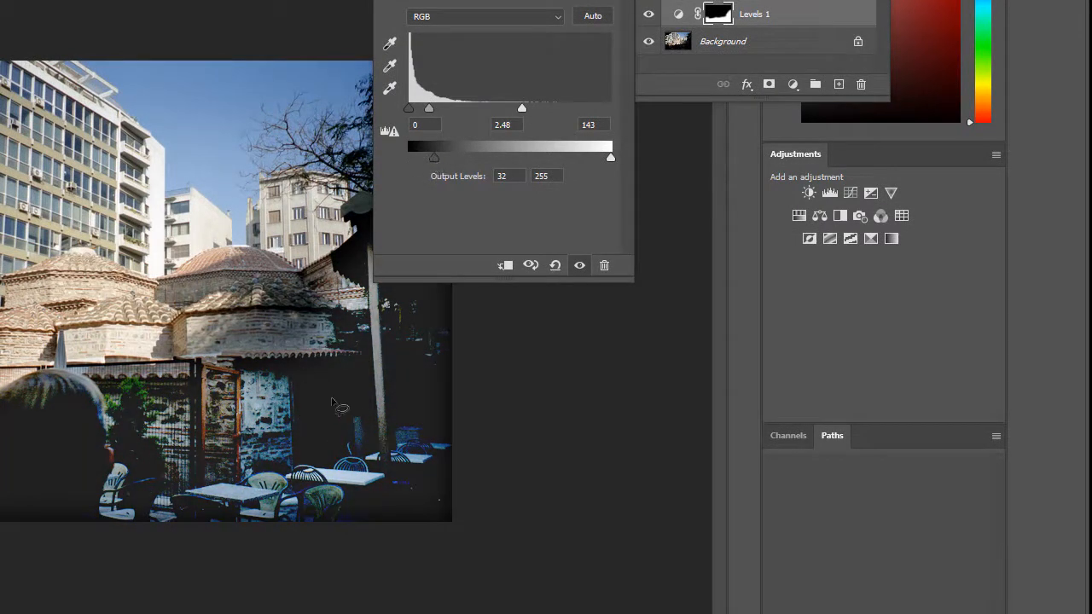
drag(436, 156, 372, 158)
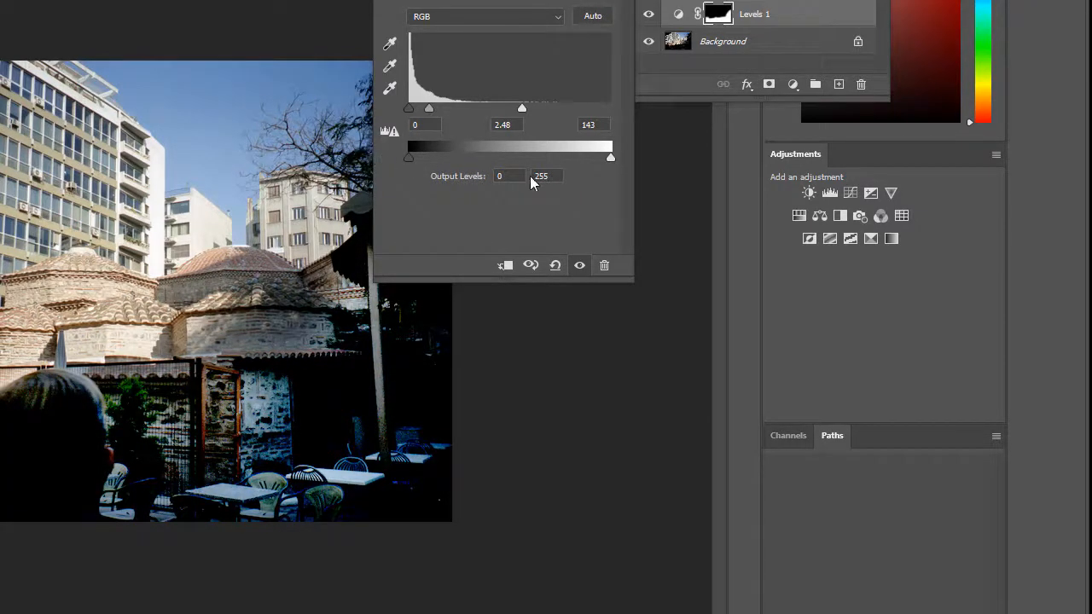
mouse_move(613, 157)
mouse_down()
mouse_move(470, 162)
mouse_move(621, 157)
mouse_up()
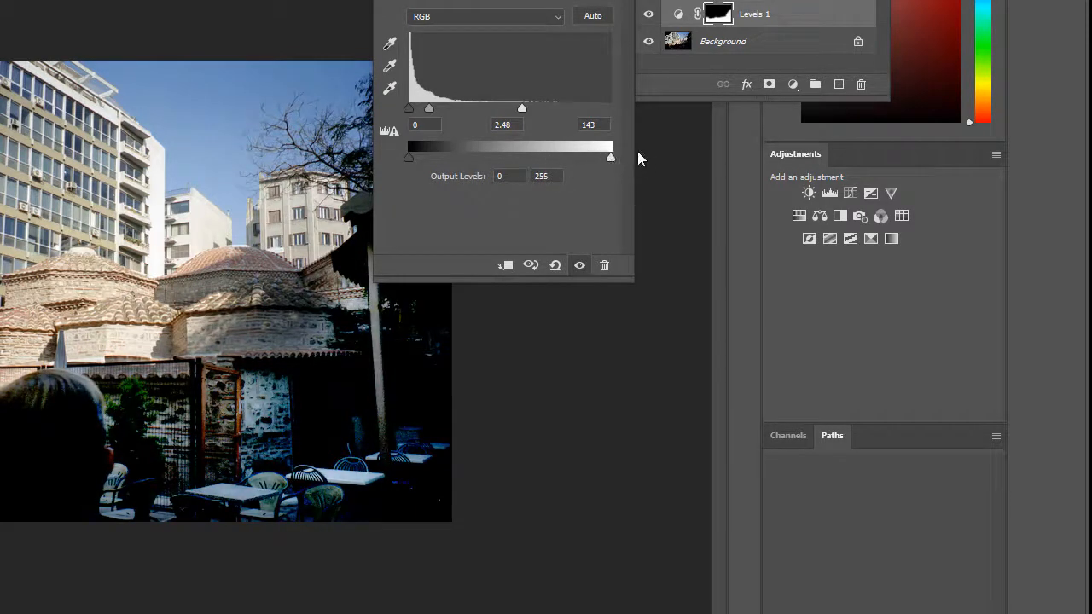